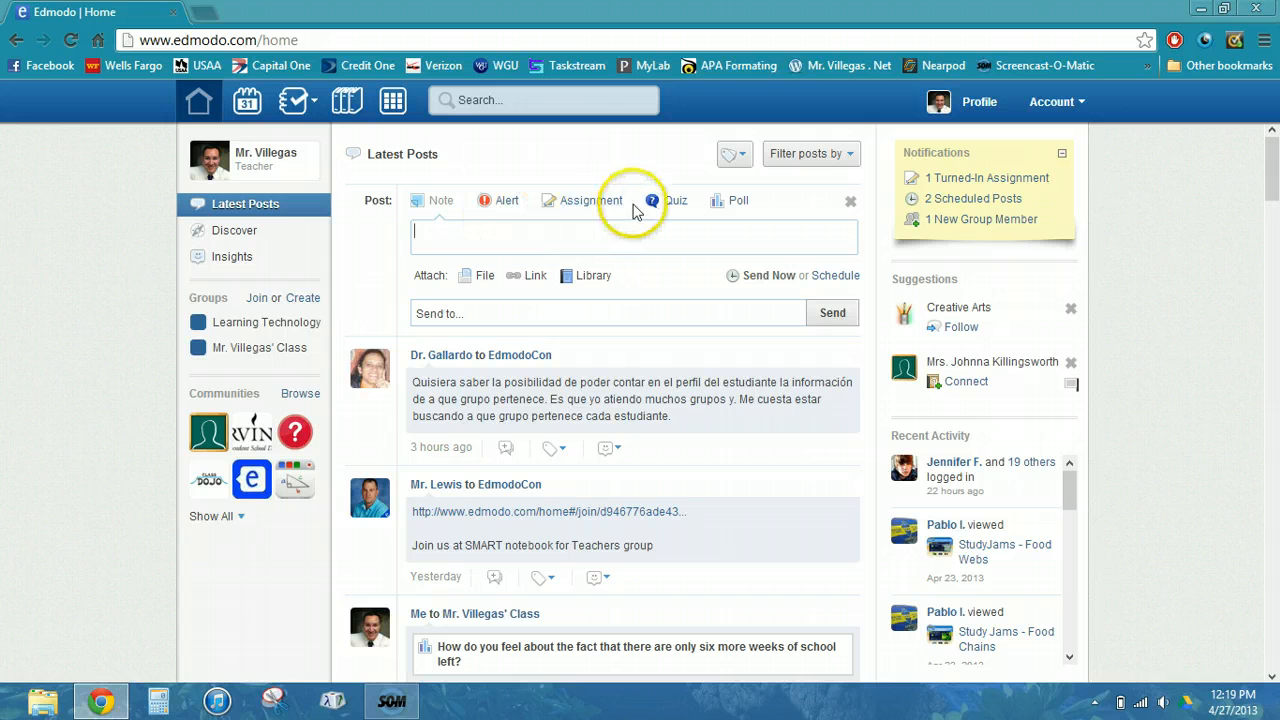
- Switch the new post to an Assignment and title it 'Educreations Screencast'
left_click(605, 210)
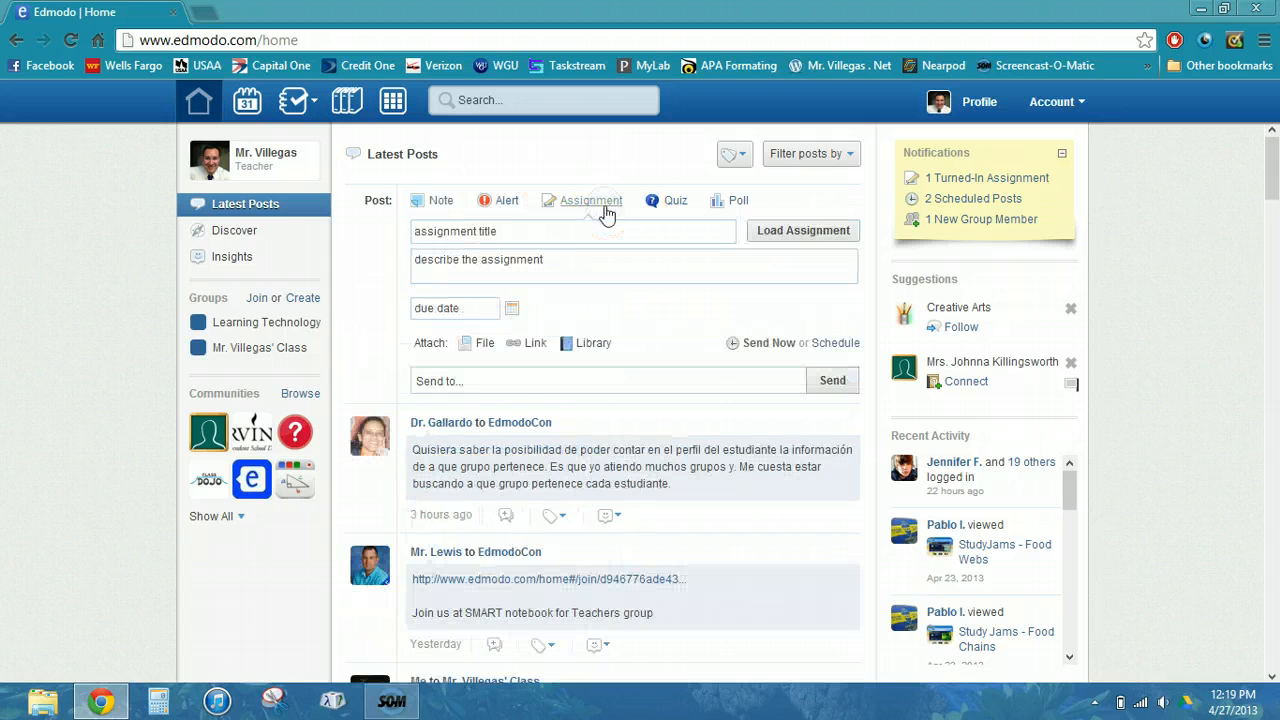
left_click(601, 232)
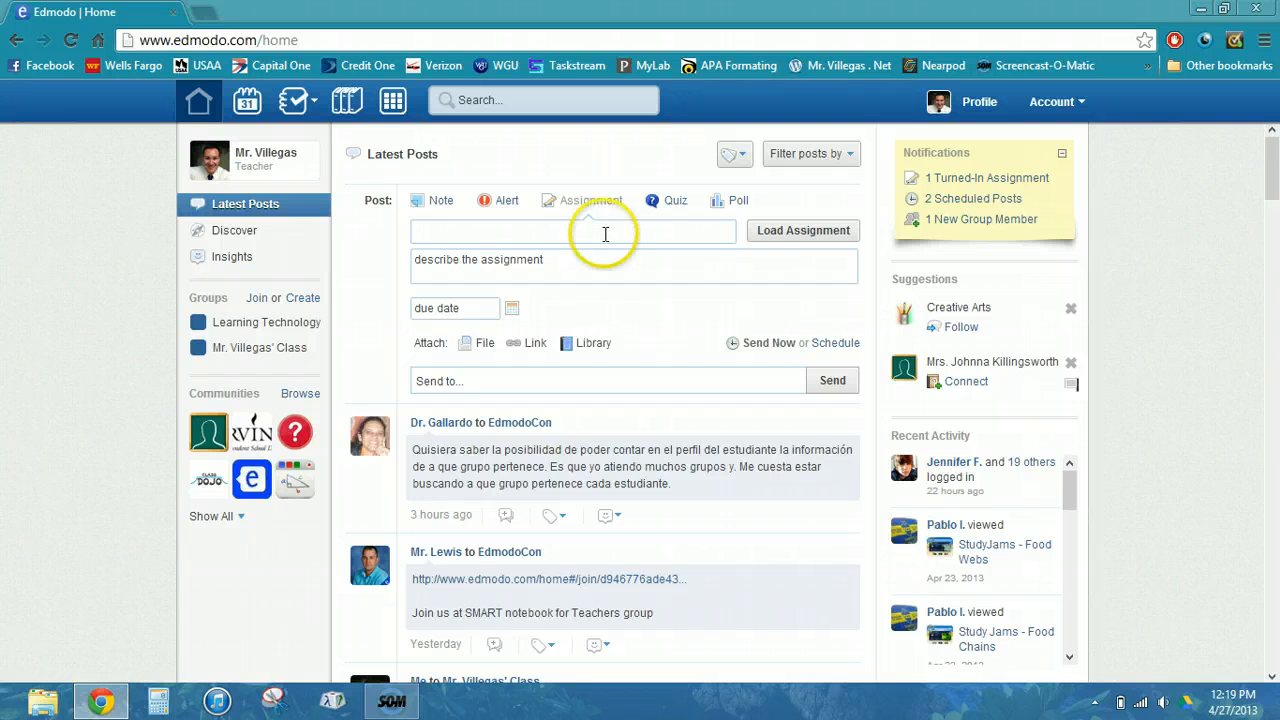
type("Educreations Screencast")
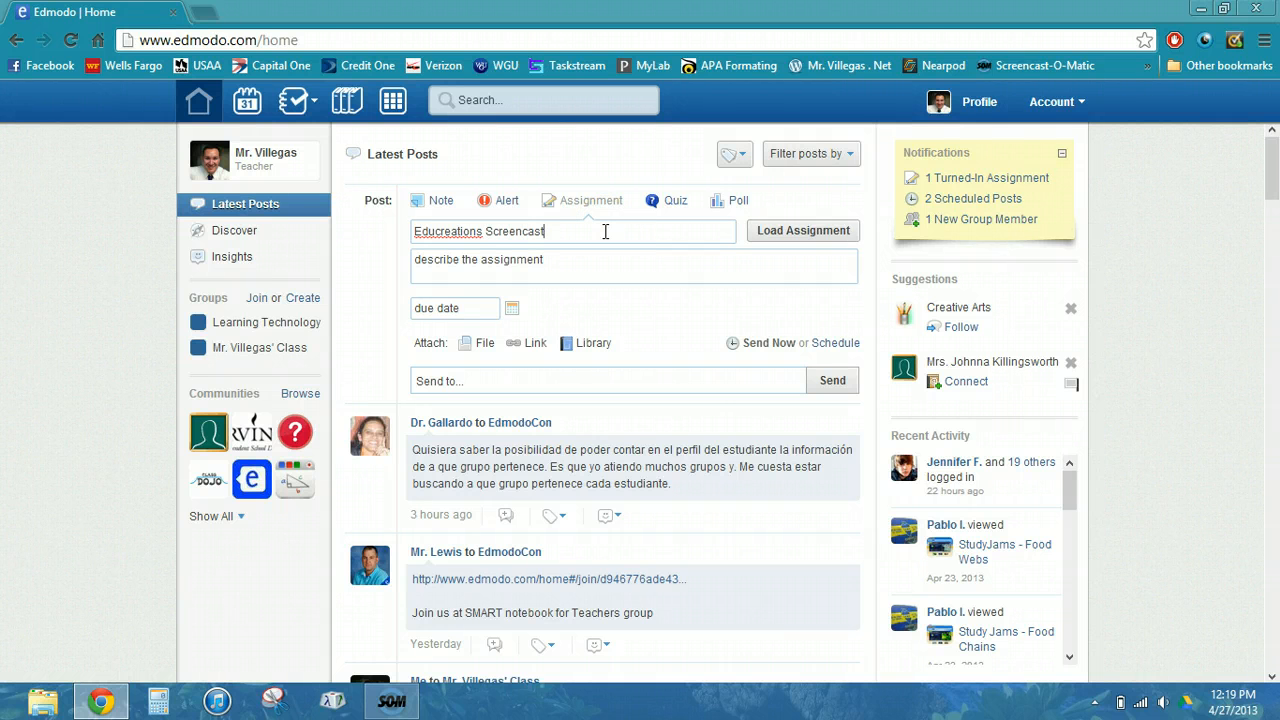
left_click(802, 231)
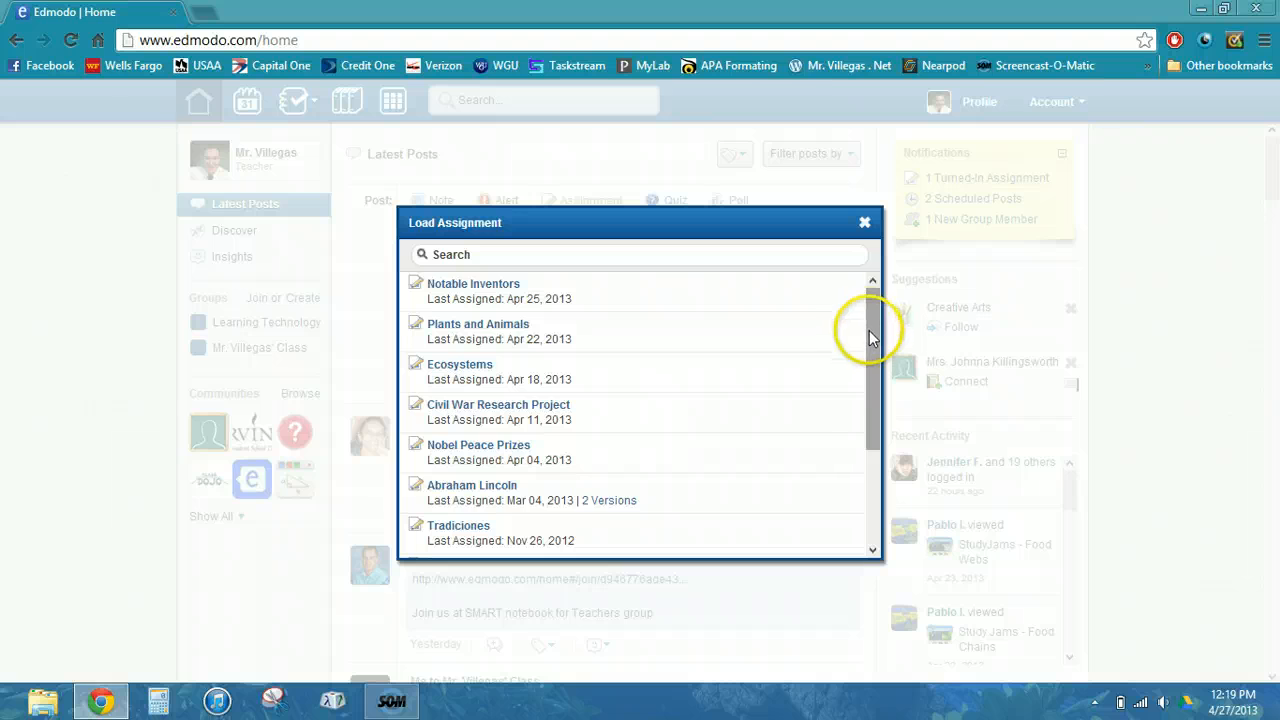
left_click_drag(868, 335, 895, 292)
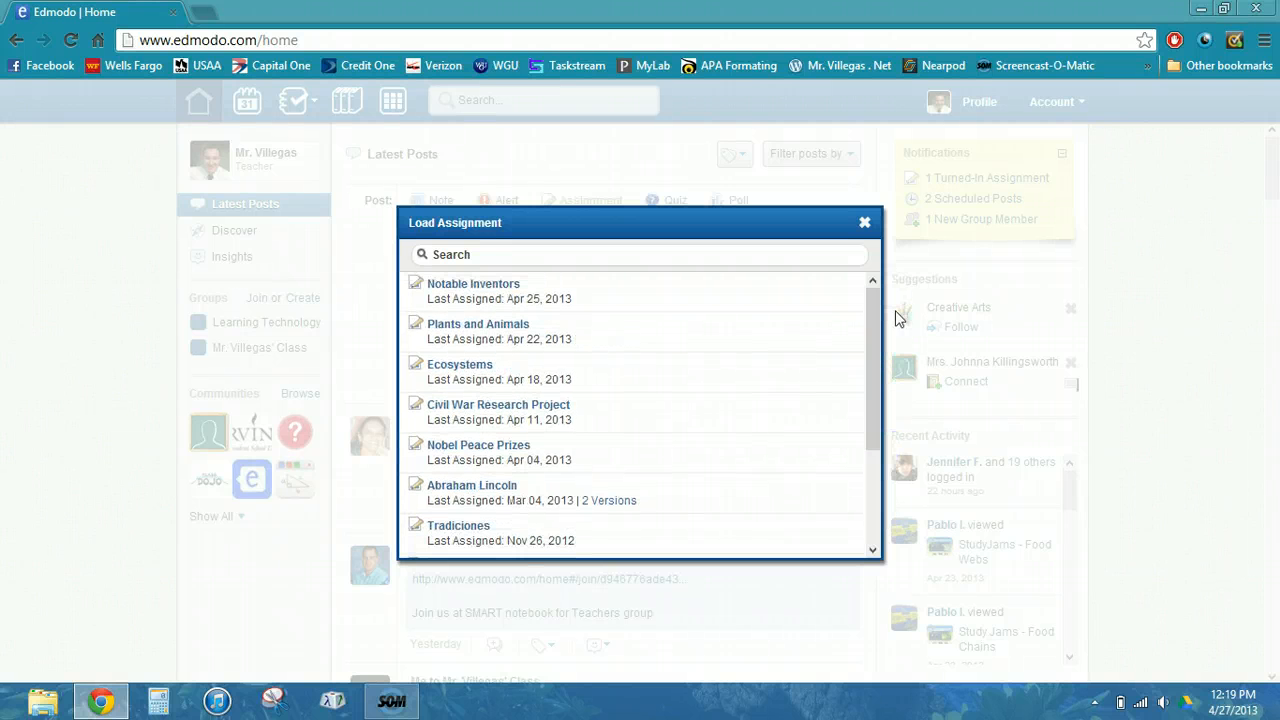
left_click(866, 223)
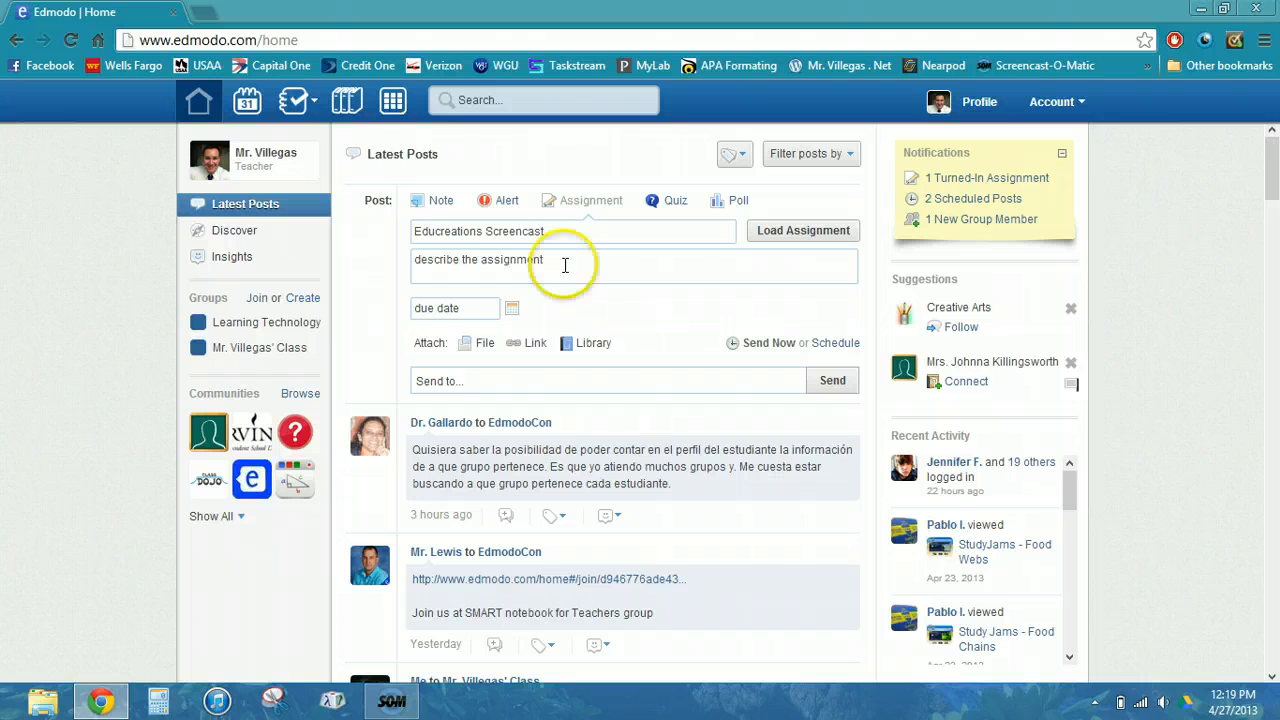
- Paste the two-paragraph description: share the Educreations screencast, graded by rubric, 25 points per category
left_click(565, 265)
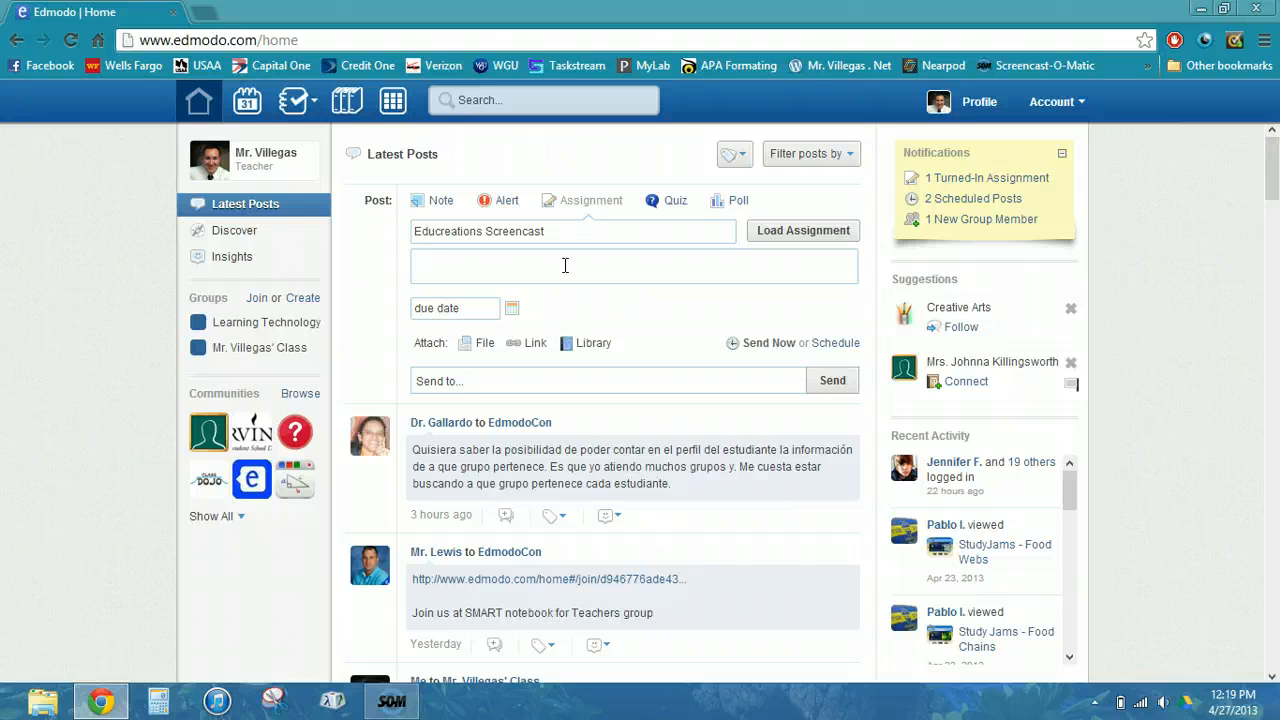
type("In this assignment, you will be sharing the screencast that you created in Educreations earlier in today's unit.  You will be graded on your assignment using the rubric that is attached. Each category is worth 25 points.")
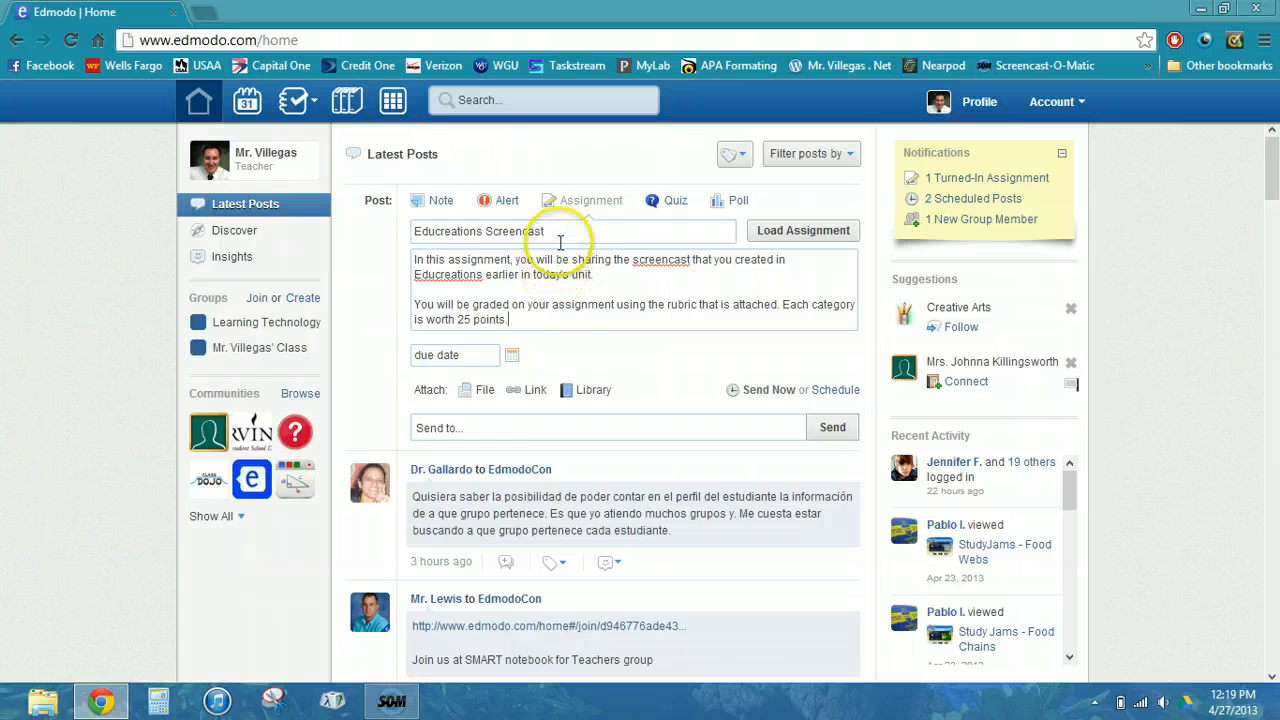
left_click(536, 316)
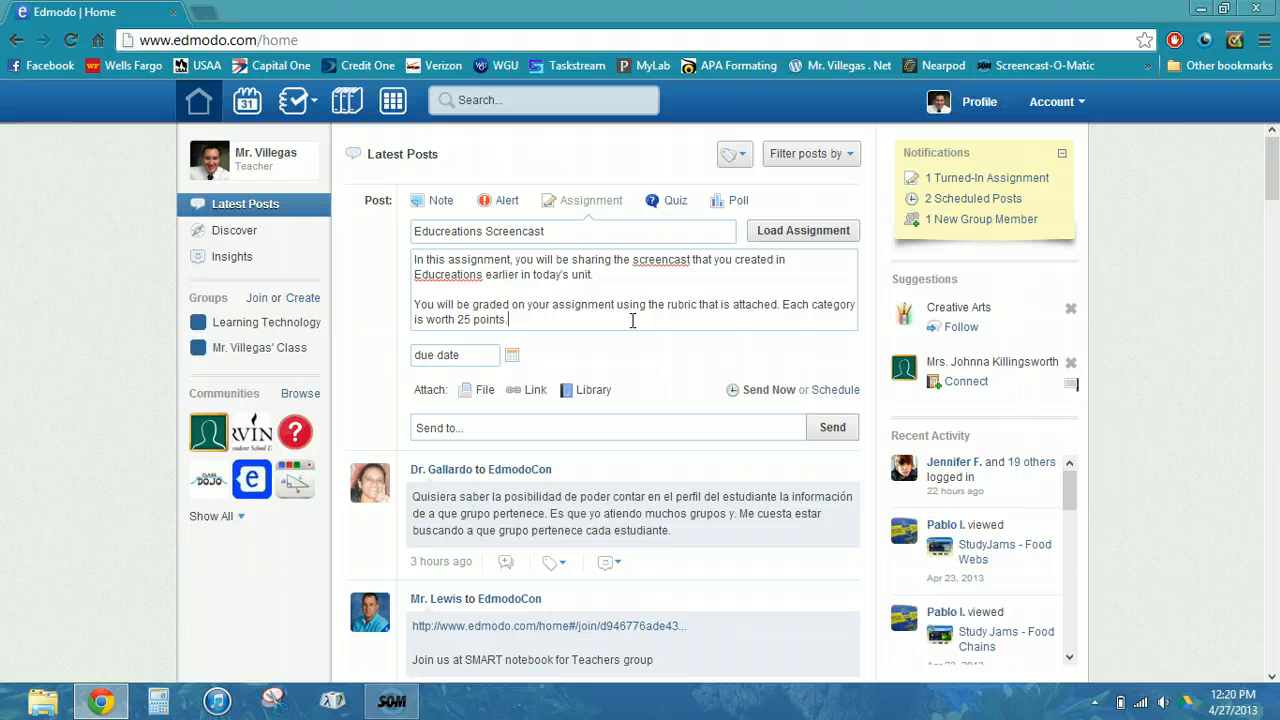
left_click(473, 355)
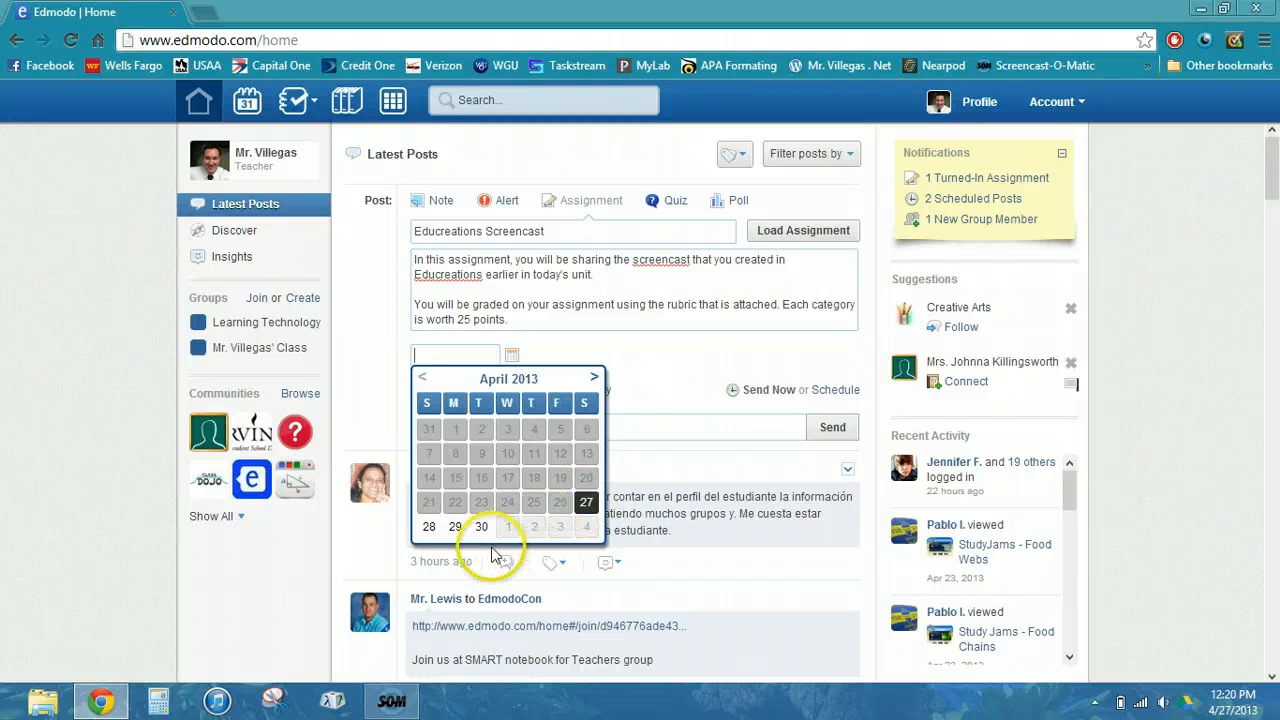
- Pick April 27 in the date picker so the due date is 04/27/2013
left_click(581, 508)
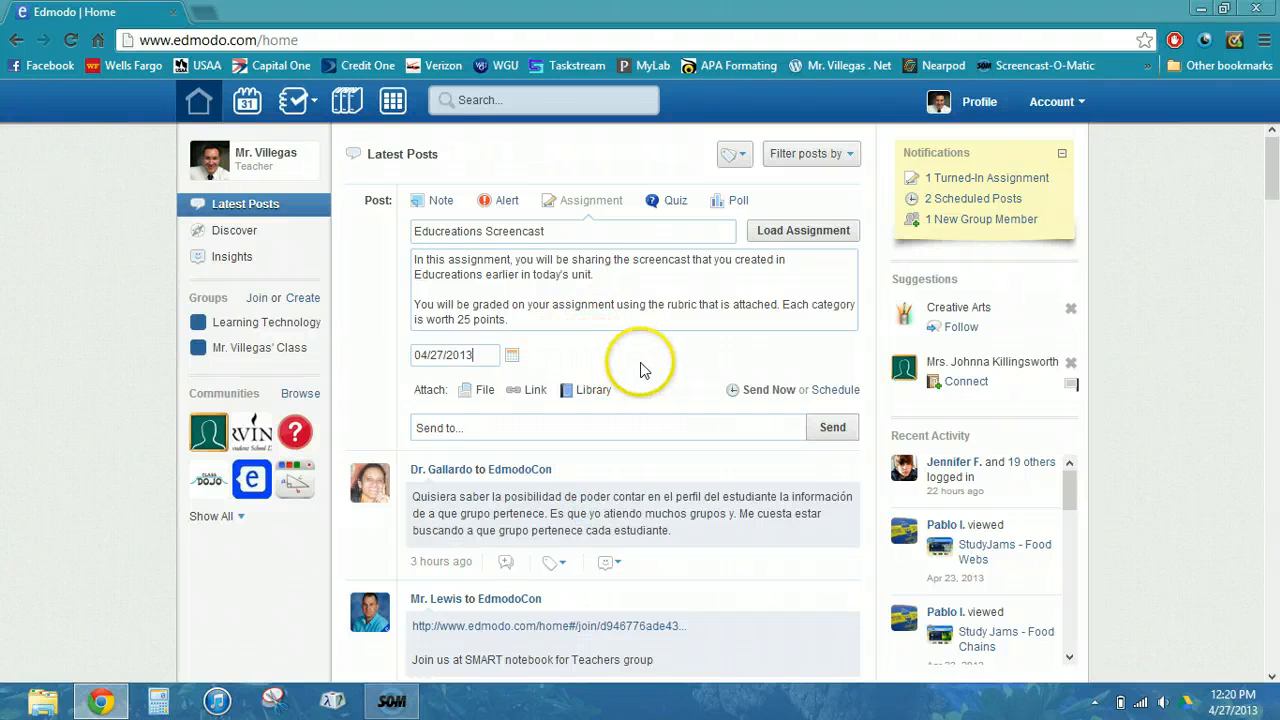
left_click(470, 391)
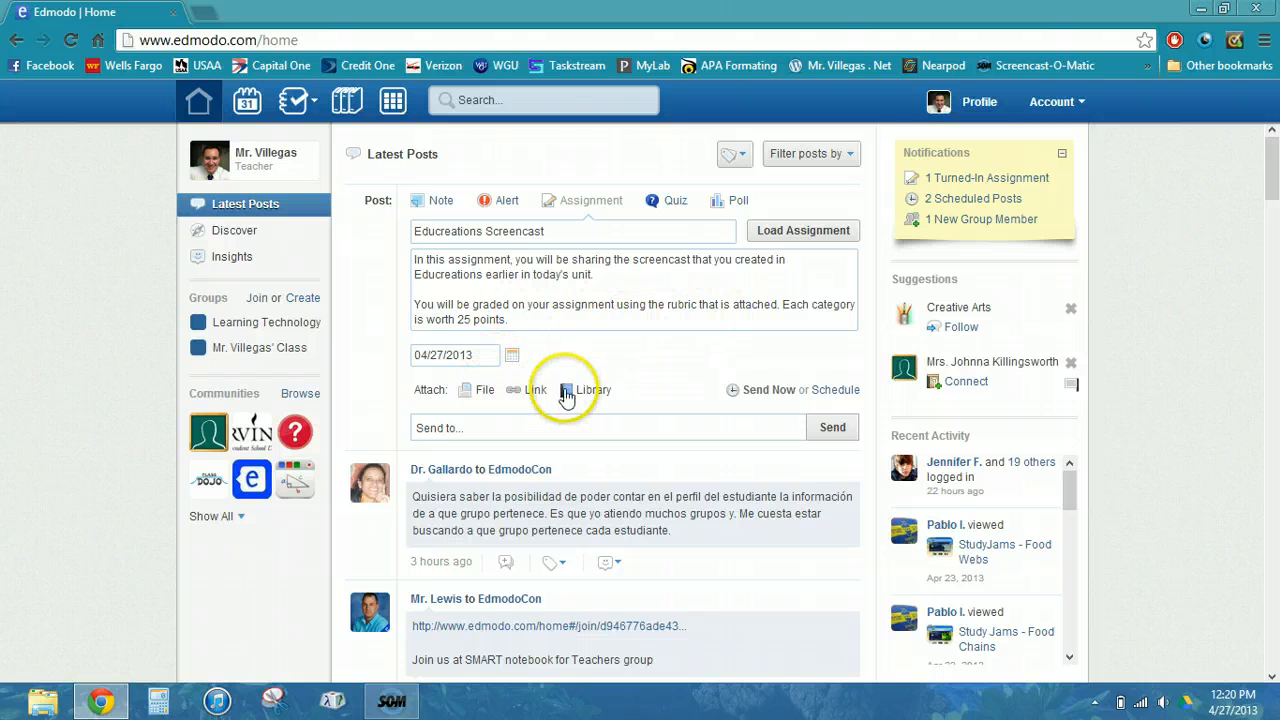
- Attach the file Educreations Screen Cast Rubric.pdf to the assignment
left_click(478, 390)
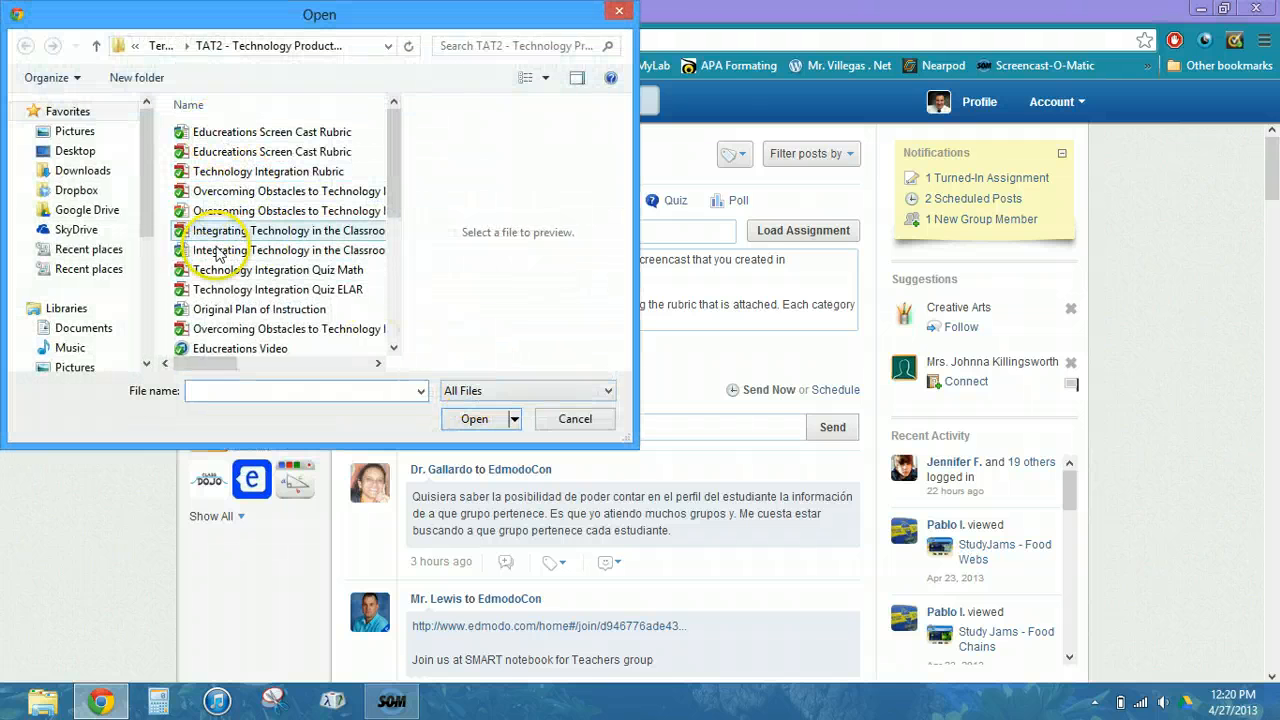
double_click(268, 152)
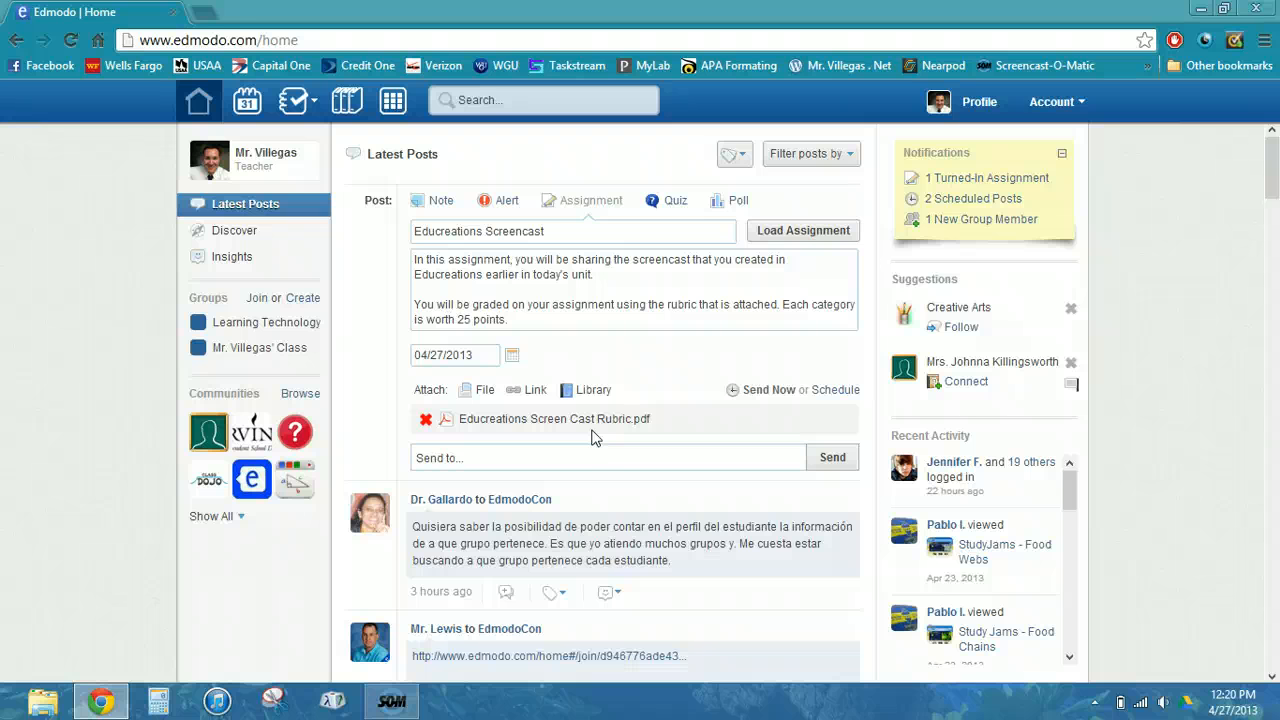
left_click(543, 394)
left_click(550, 357)
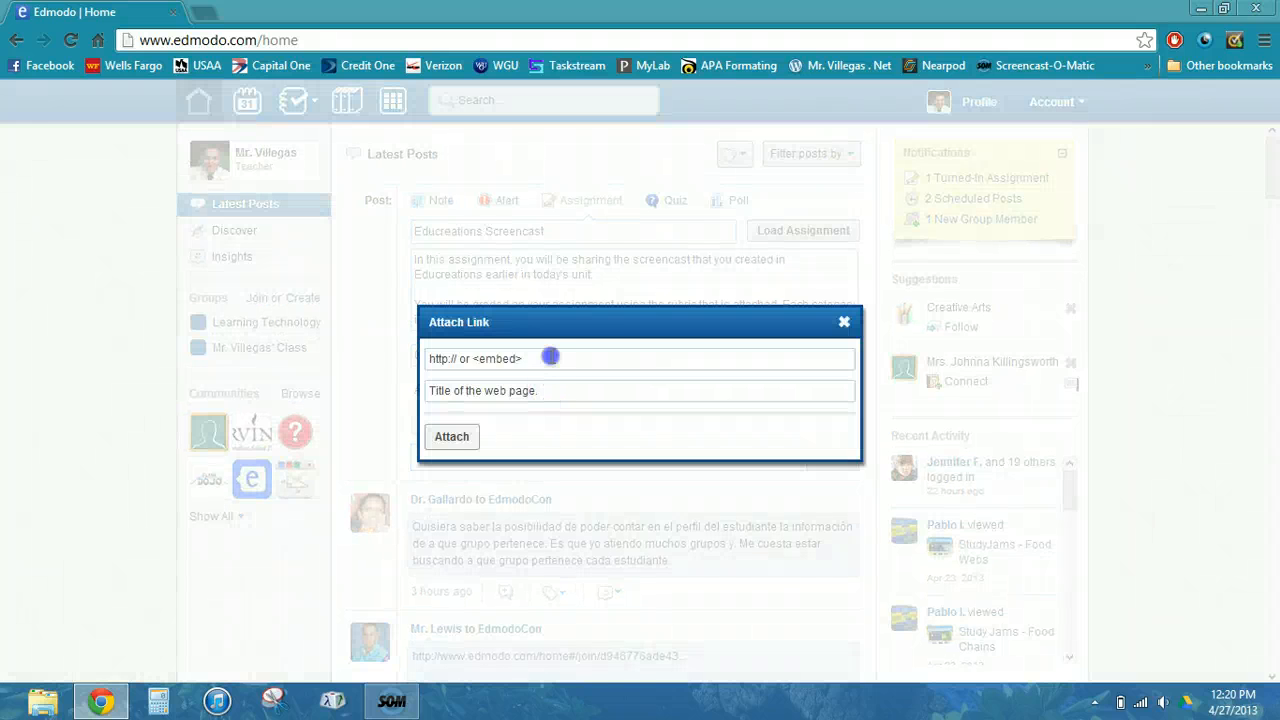
type("www.educreations.com")
key("Tab")
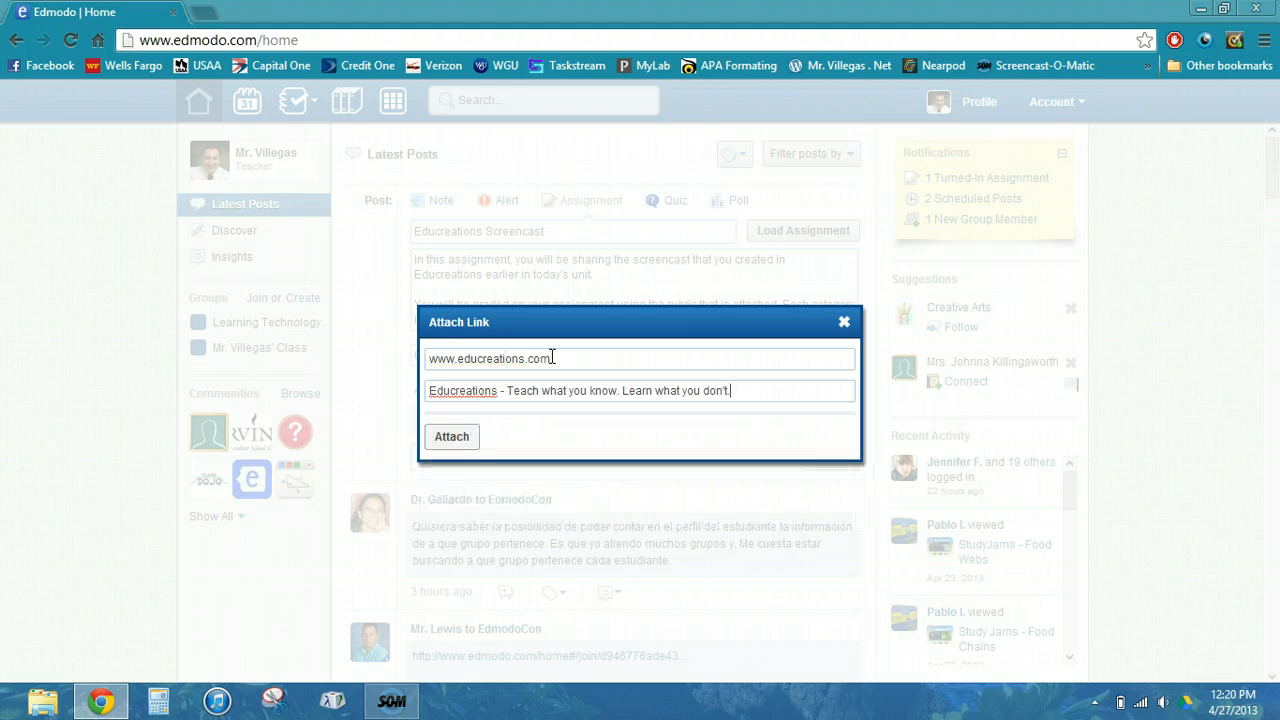
left_click(462, 442)
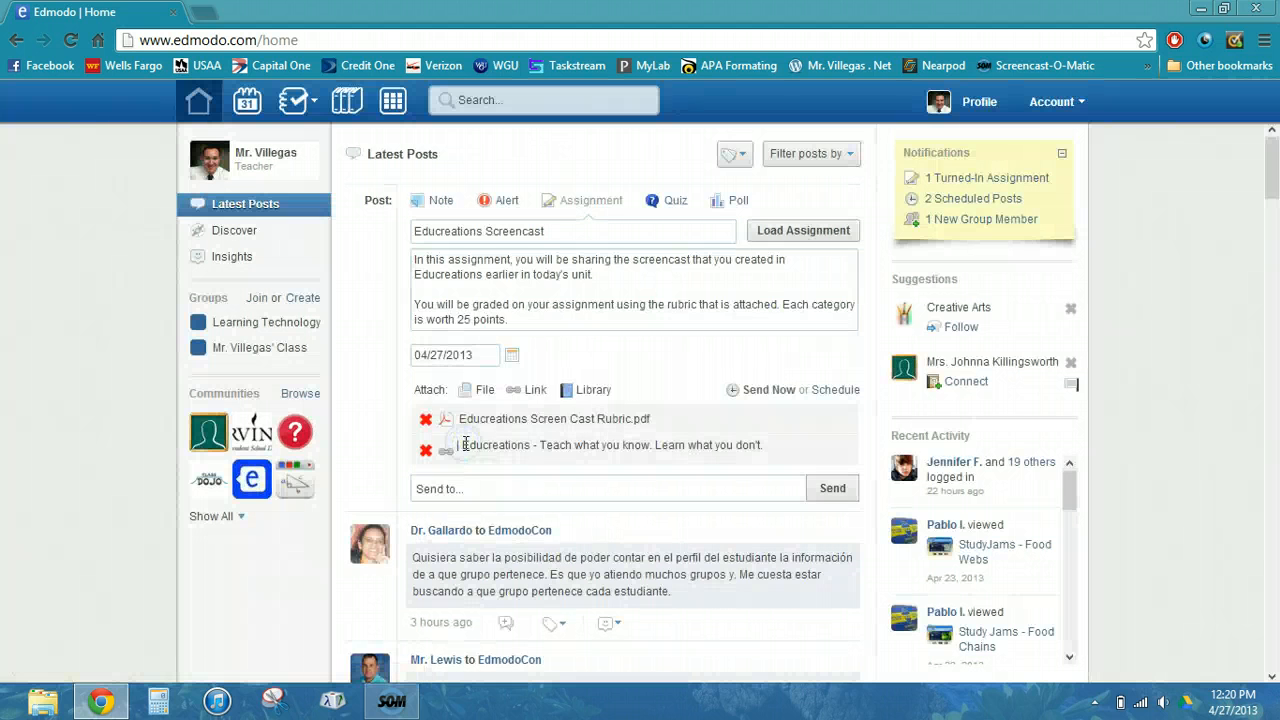
left_click(572, 497)
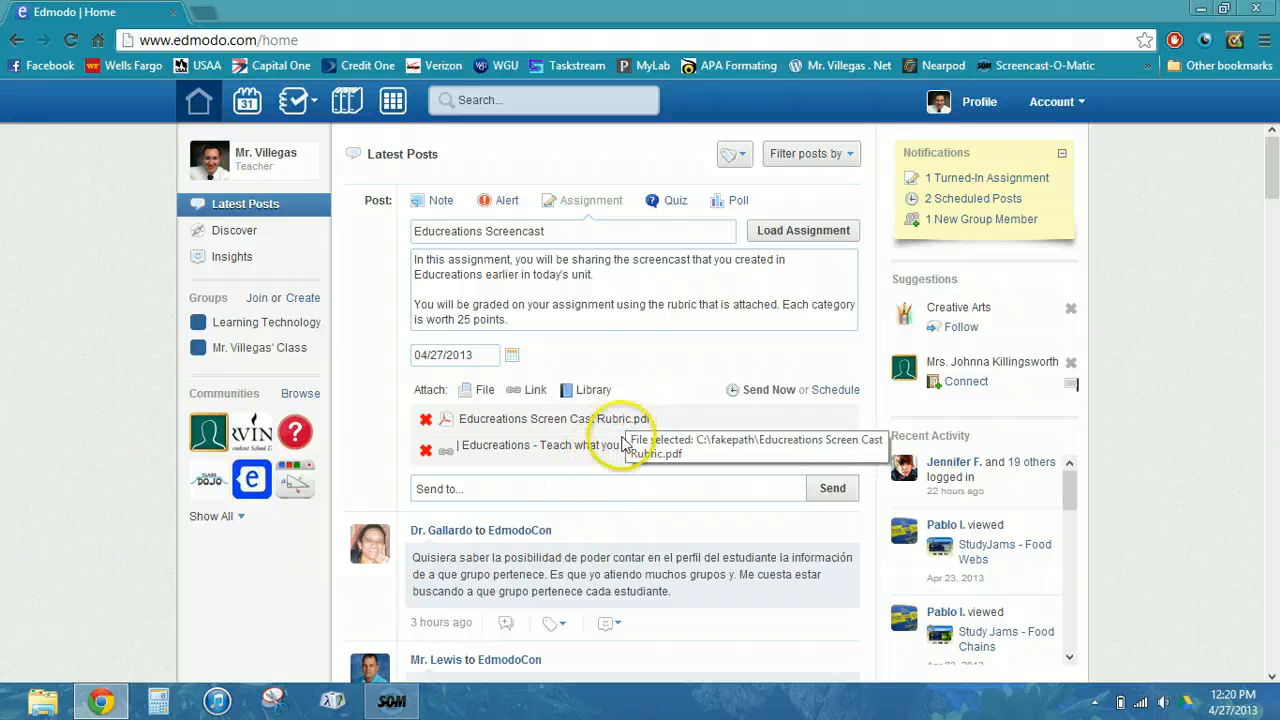
- Add the Learning Technology group as the assignment's recipient
left_click(575, 490)
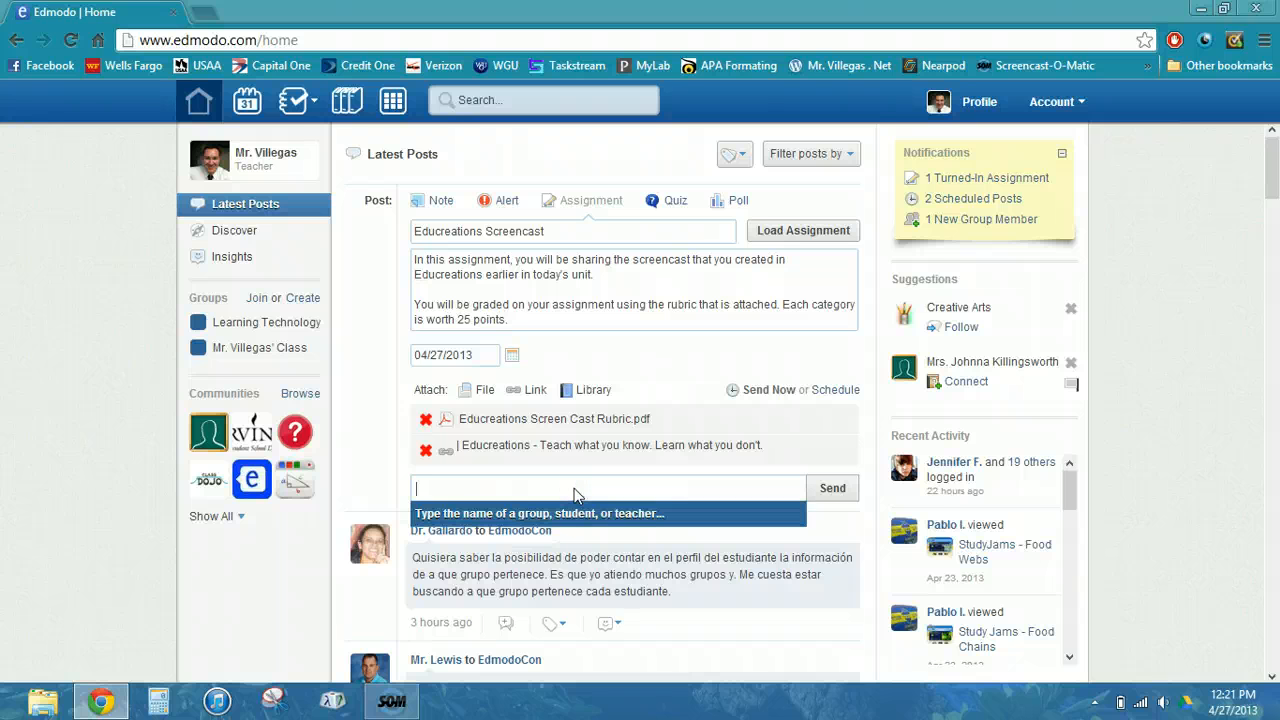
type("Learning")
key("Return")
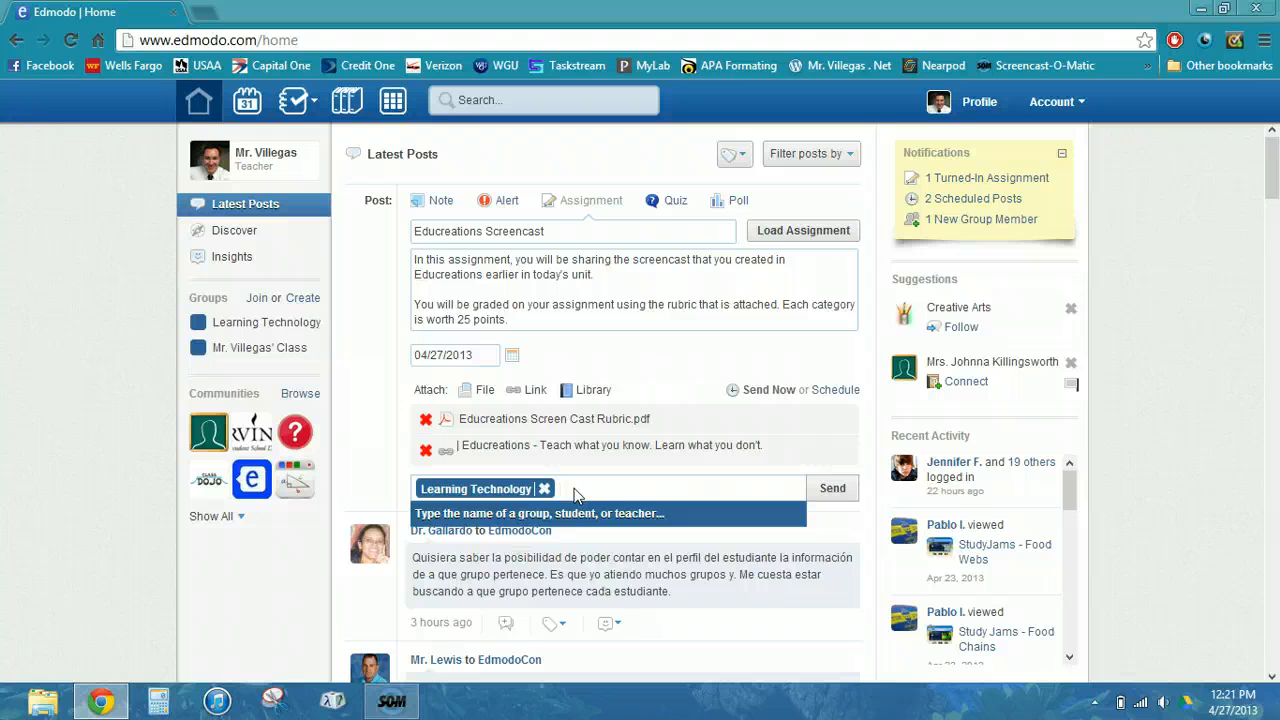
- Add two suggested students as recipients, then remove both so only the group remains
type("Maxi")
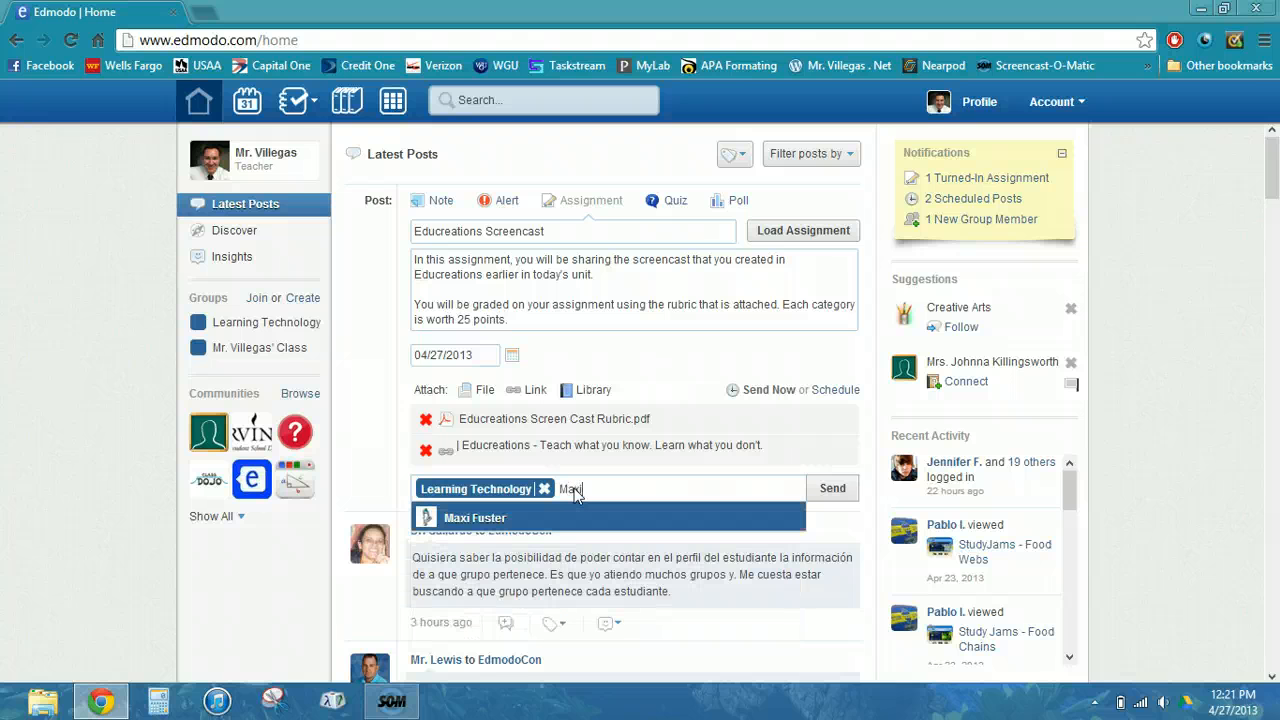
key("Return")
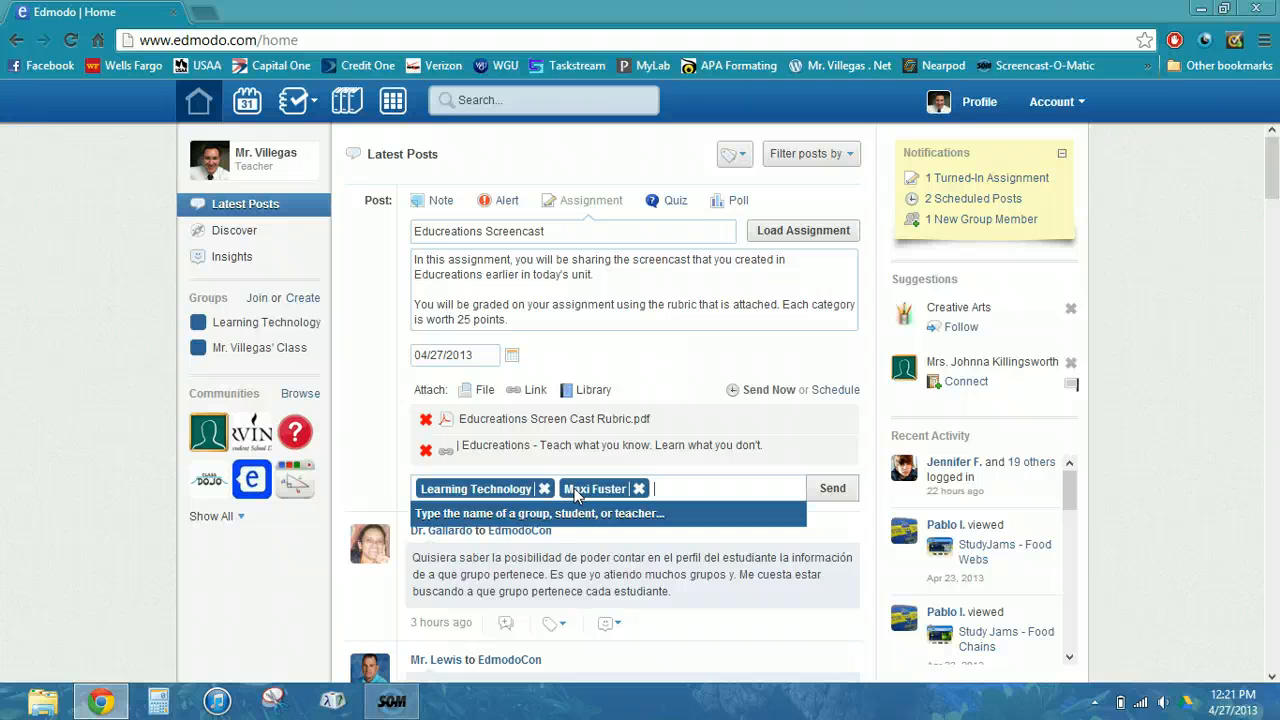
type("David")
key("Return")
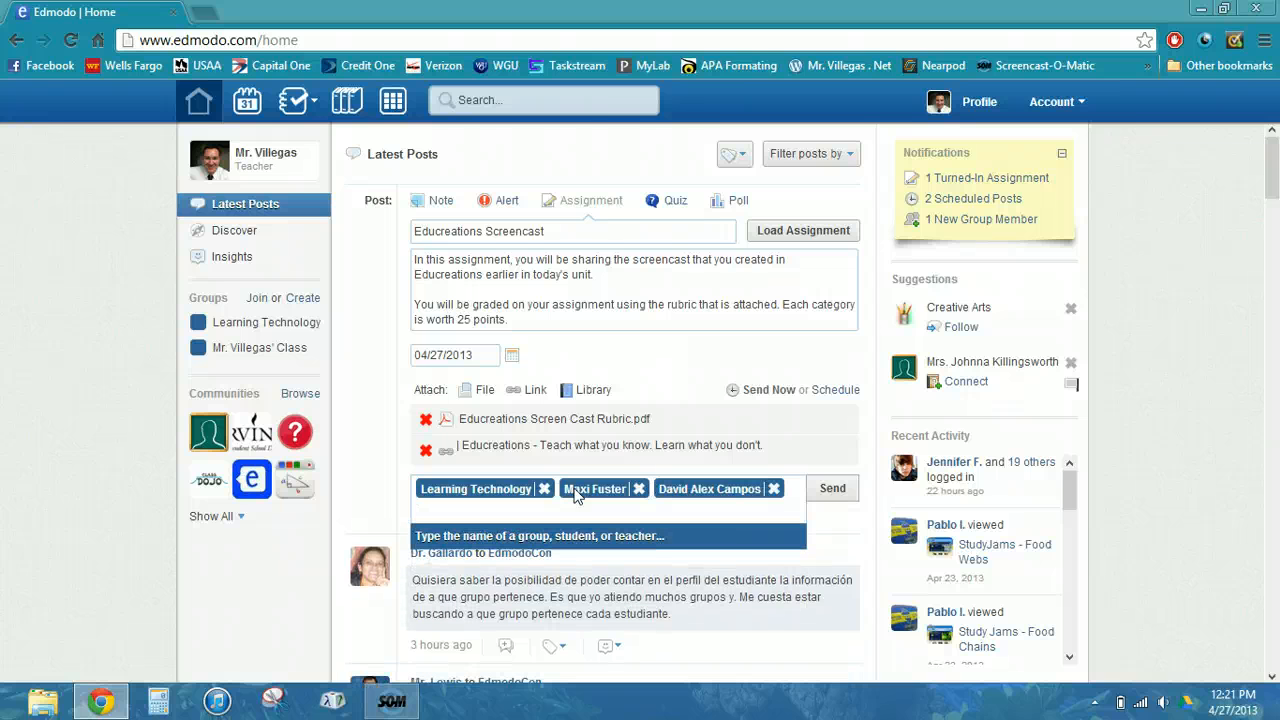
left_click(640, 489)
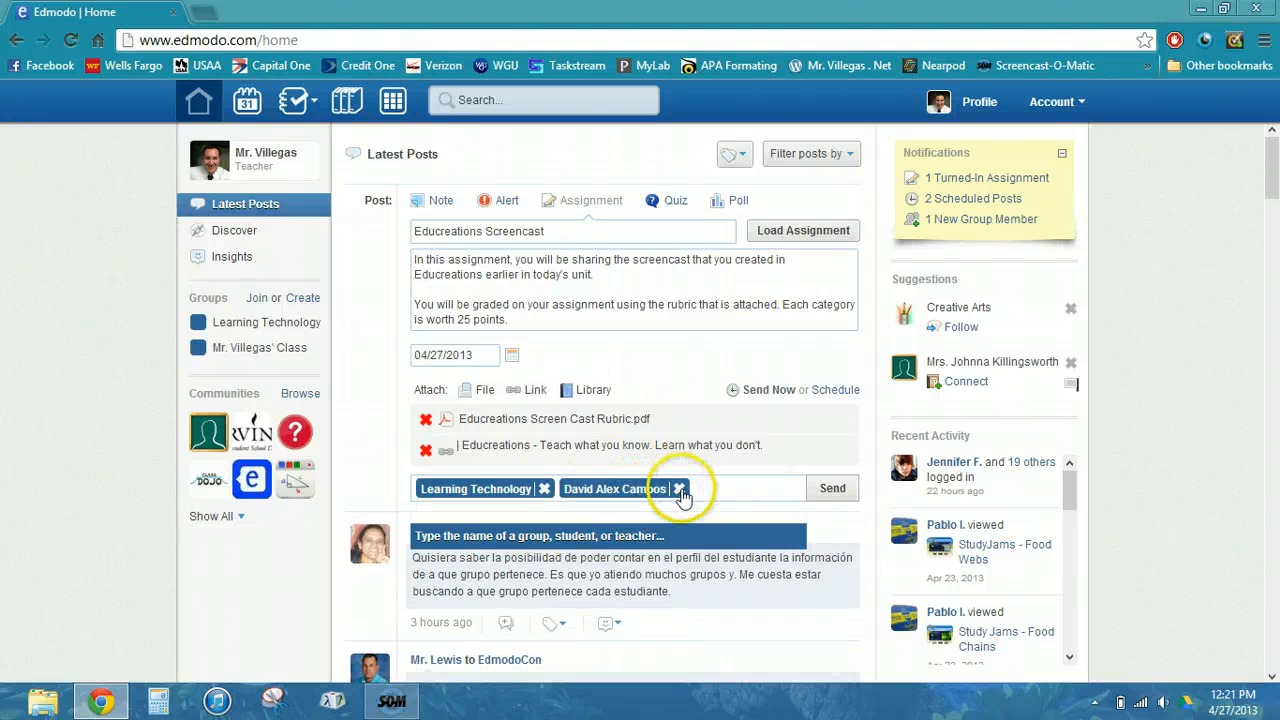
left_click(679, 489)
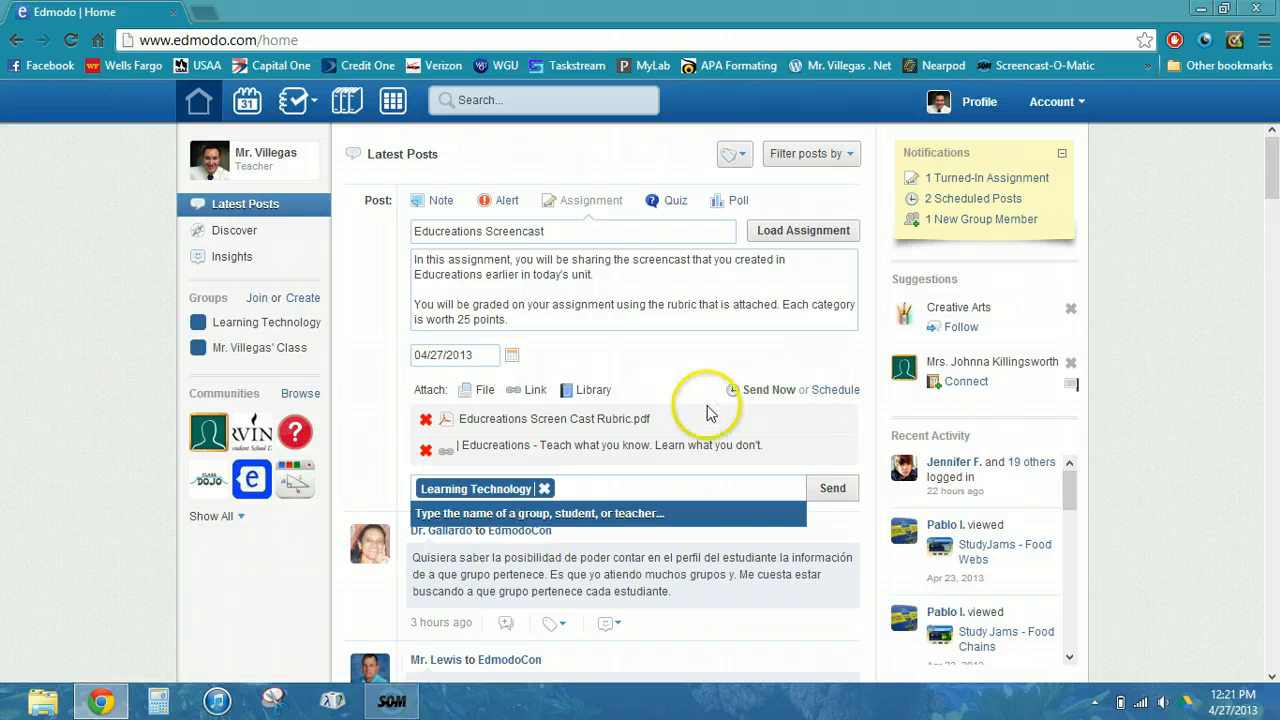
- Send the assignment to Learning Technology, due Apr 27, 2013, into Latest Posts
left_click(828, 490)
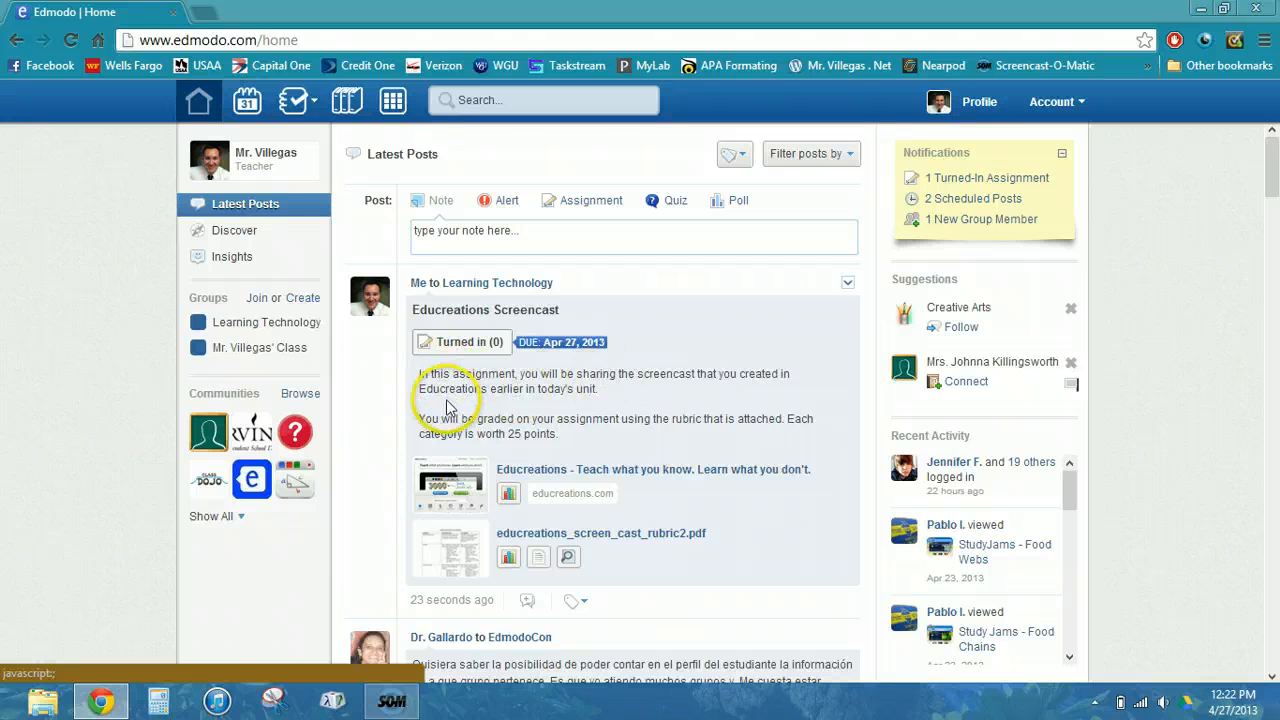
left_click(570, 497)
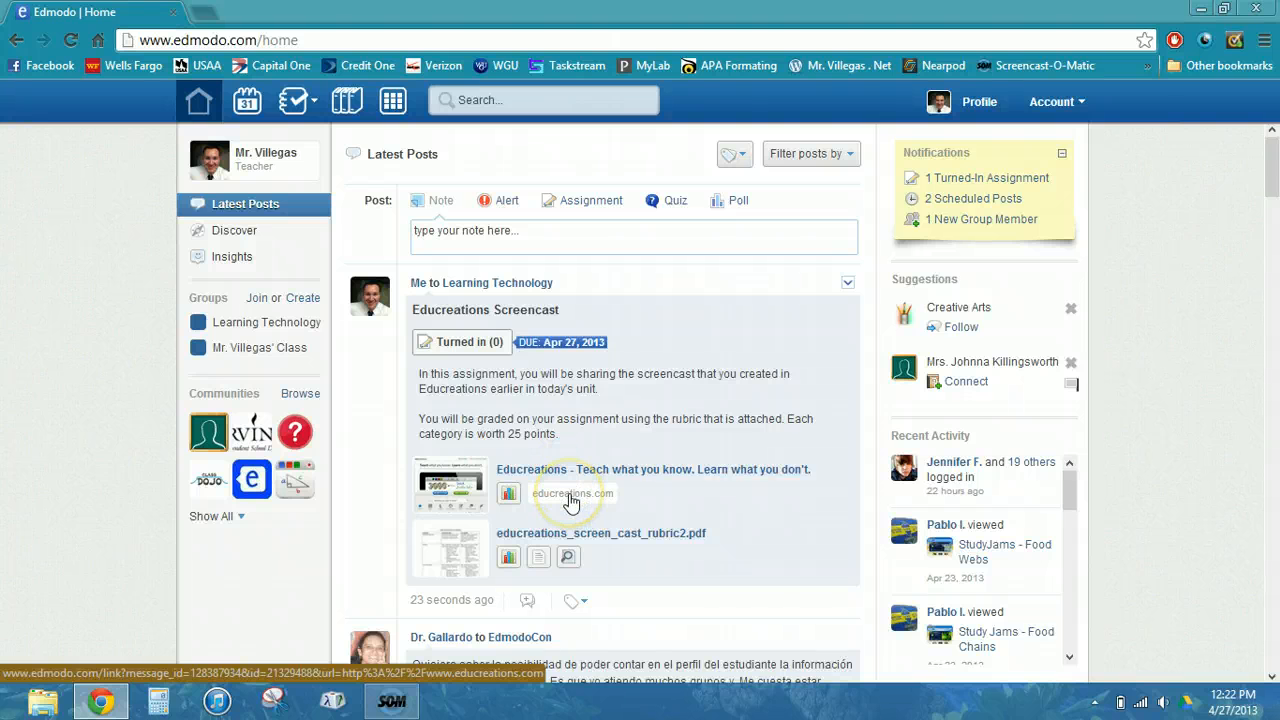
left_click(510, 495)
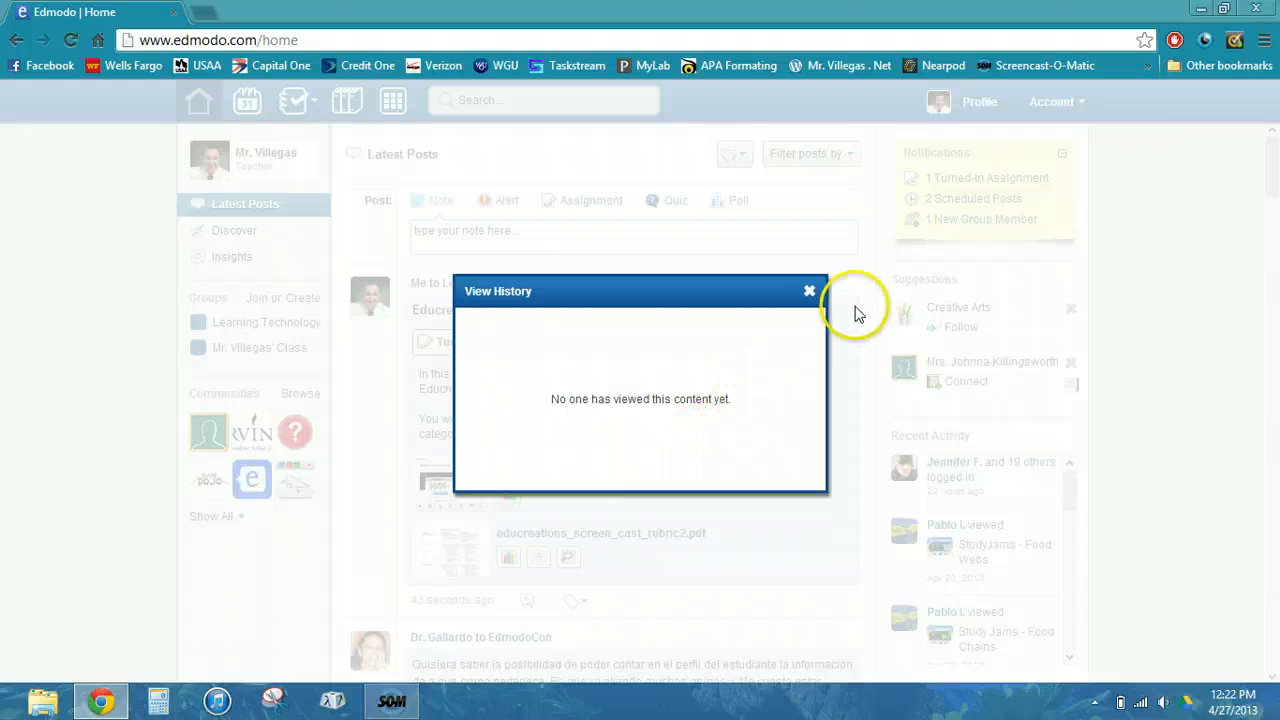
left_click(810, 292)
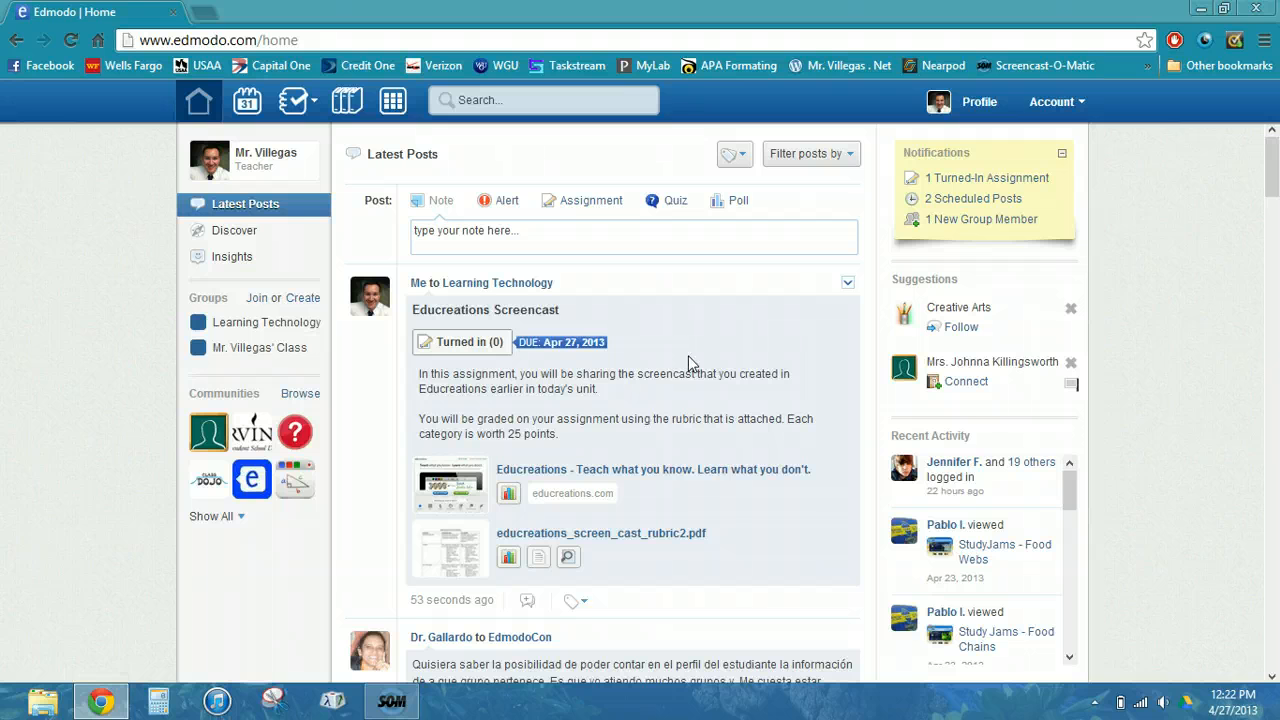
left_click(511, 562)
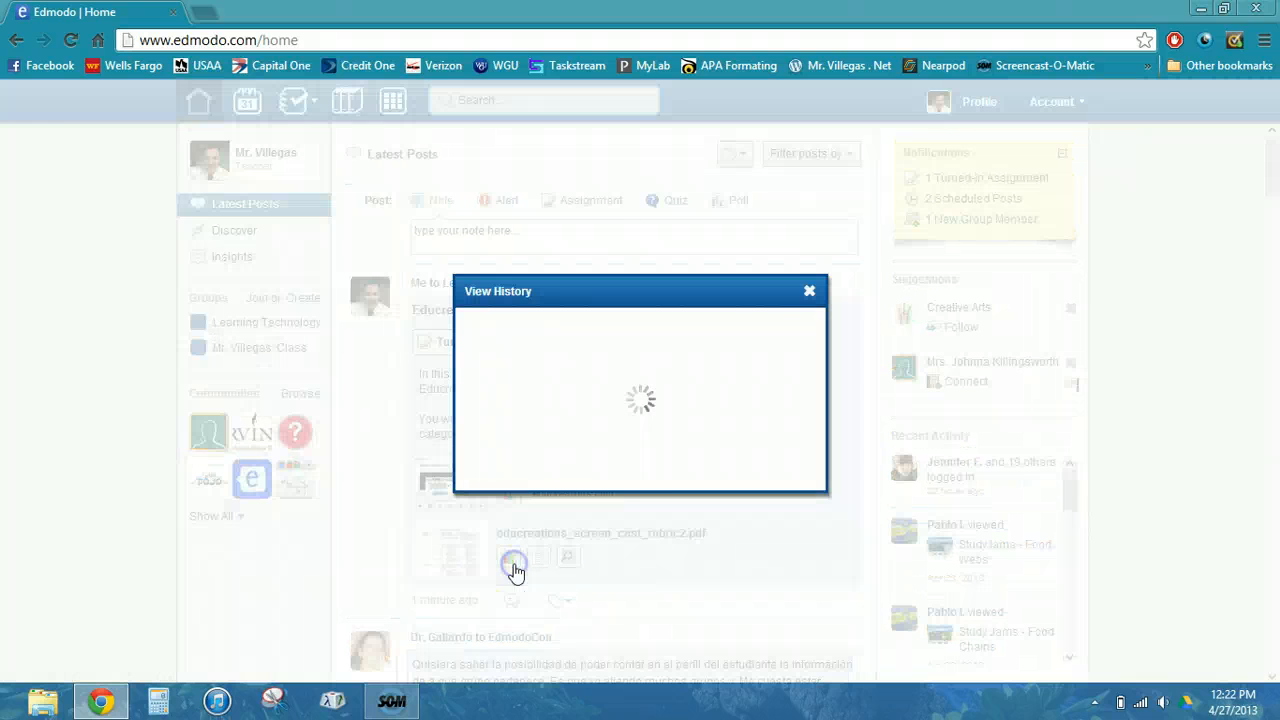
left_click(809, 292)
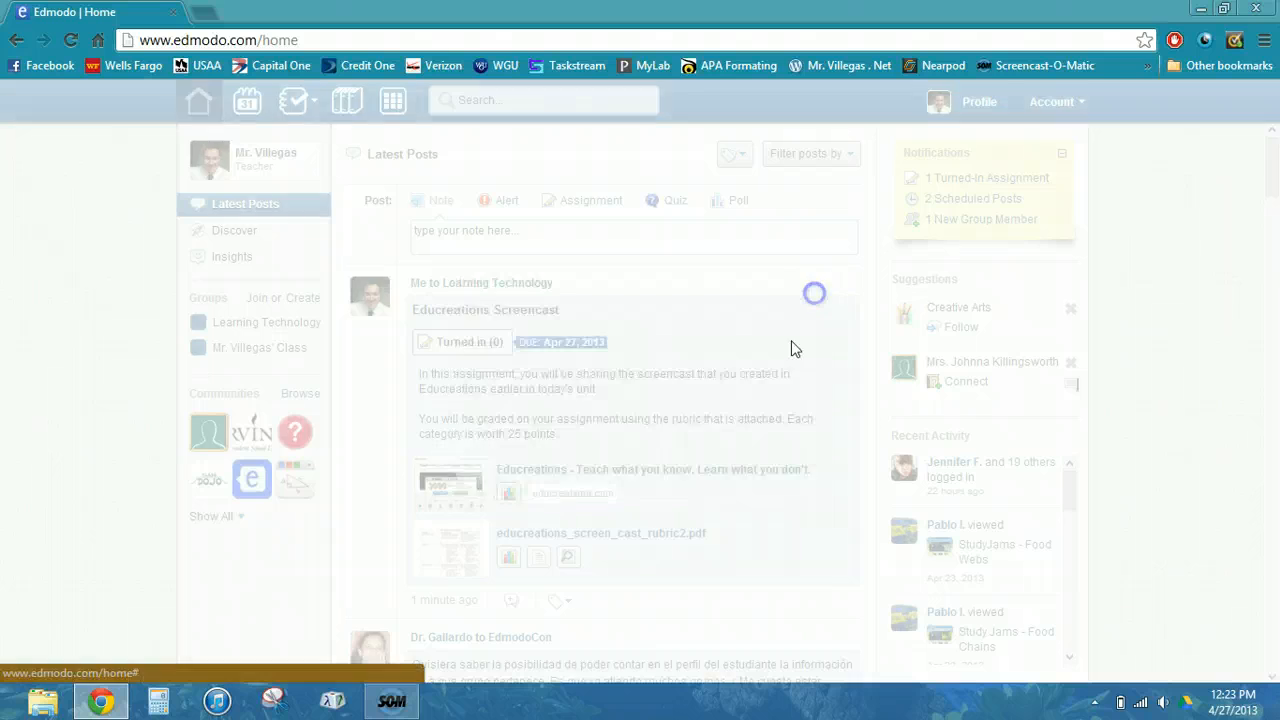
left_click(566, 558)
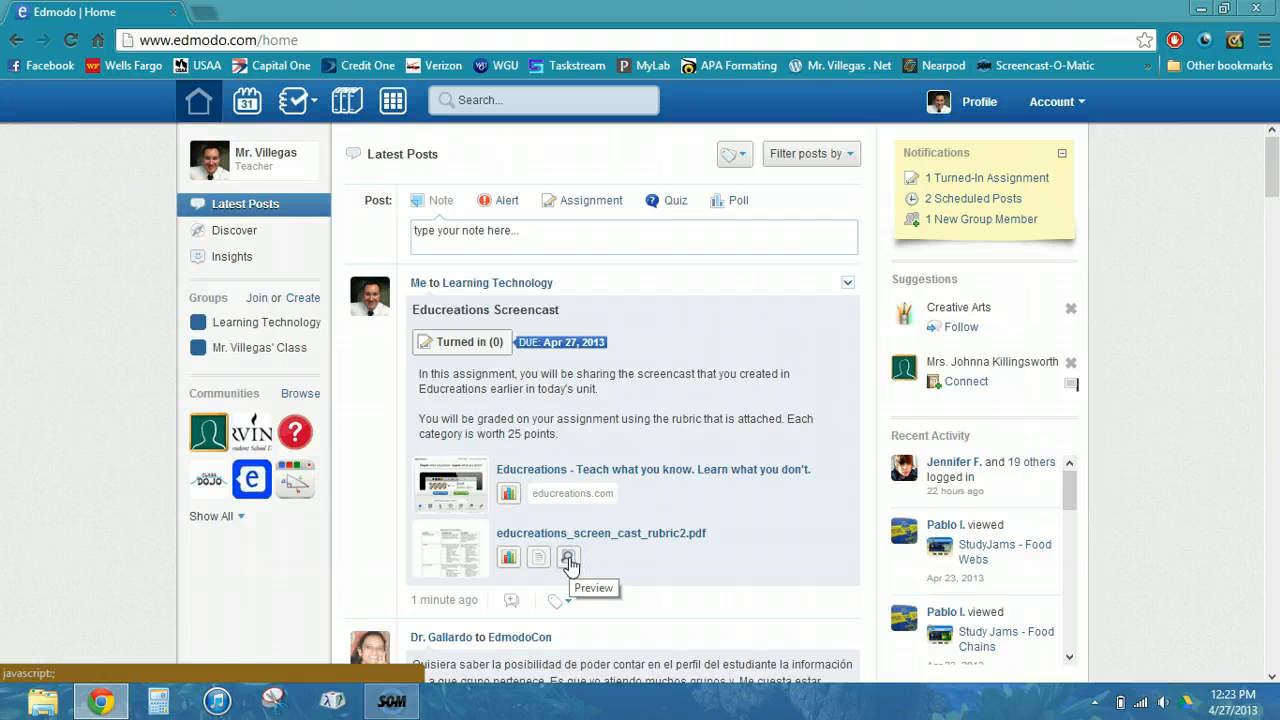
- Preview and scroll through the rubric PDF, close it, then print the home page with Ctrl+P
left_click(568, 560)
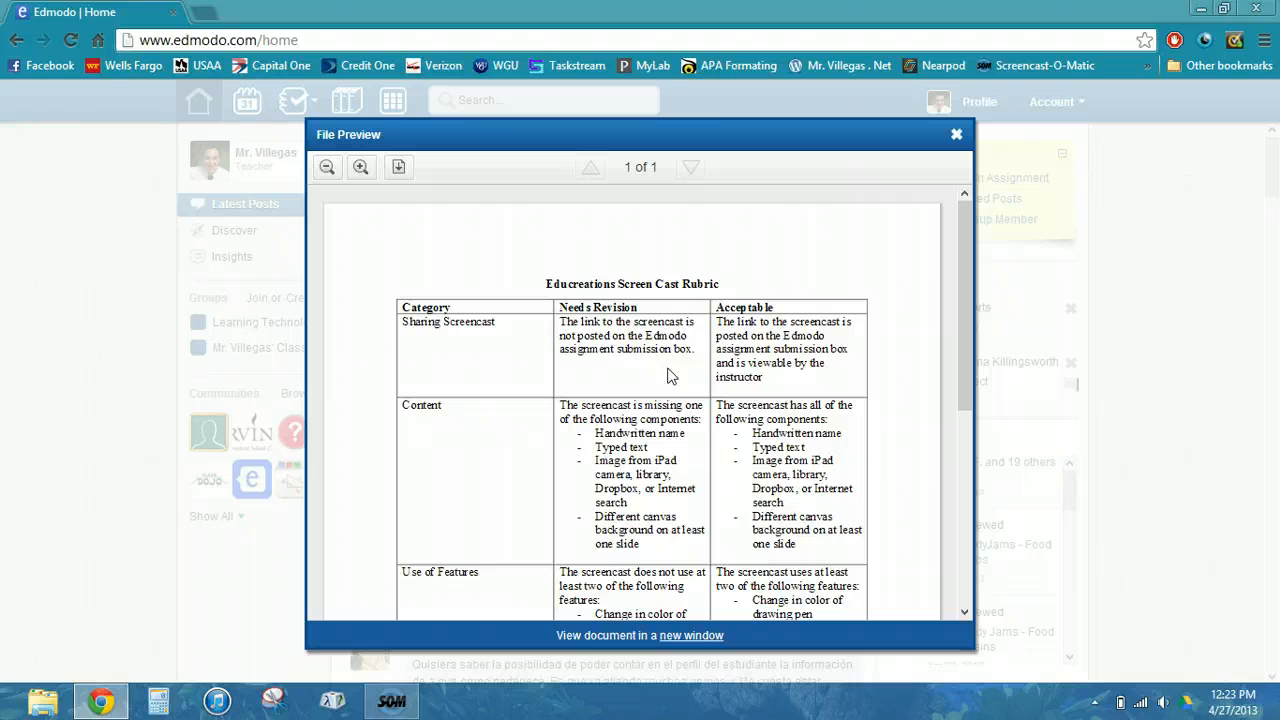
scroll(670, 375, "down", 6)
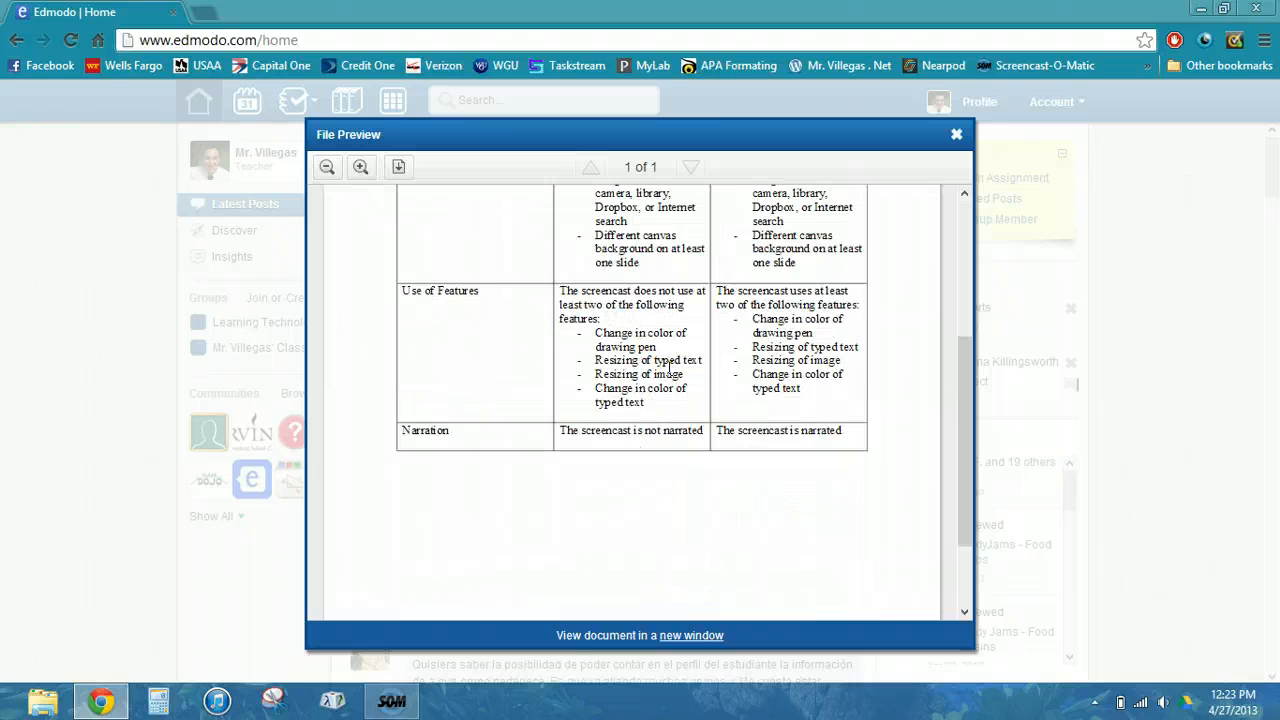
scroll(670, 375, "up", 6)
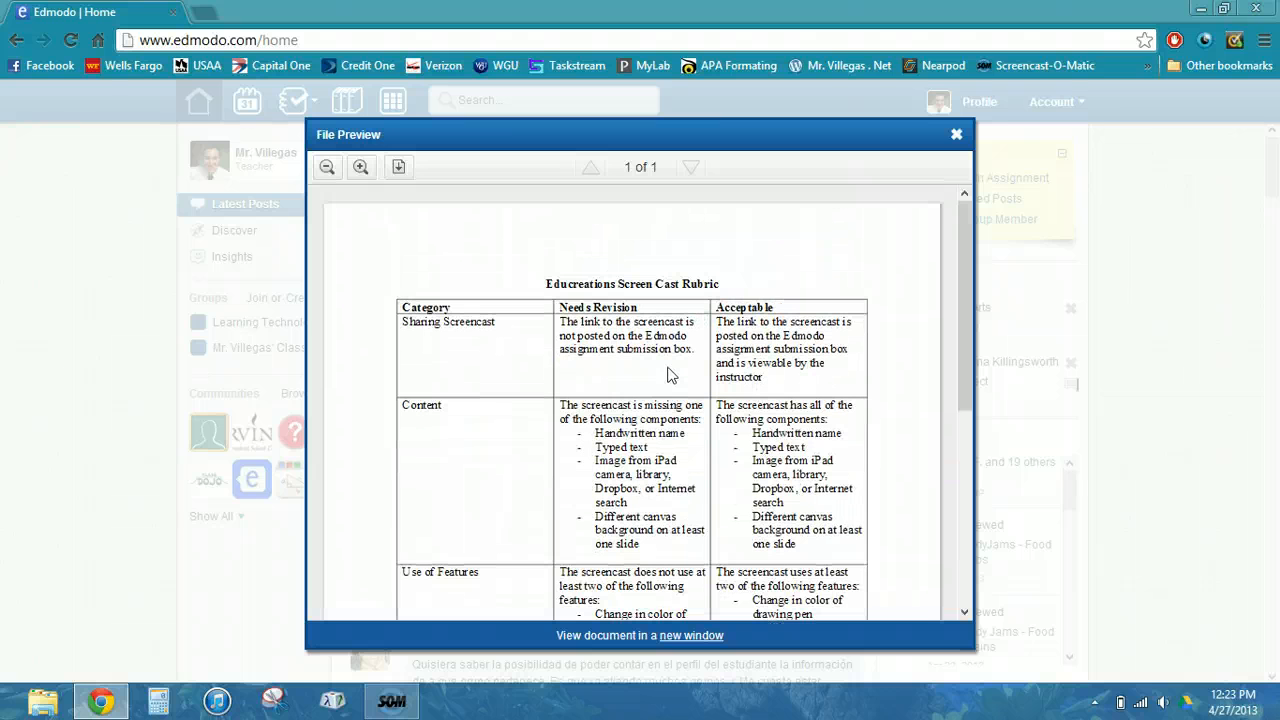
scroll(668, 368, "down", 5)
scroll(669, 374, "up", 5)
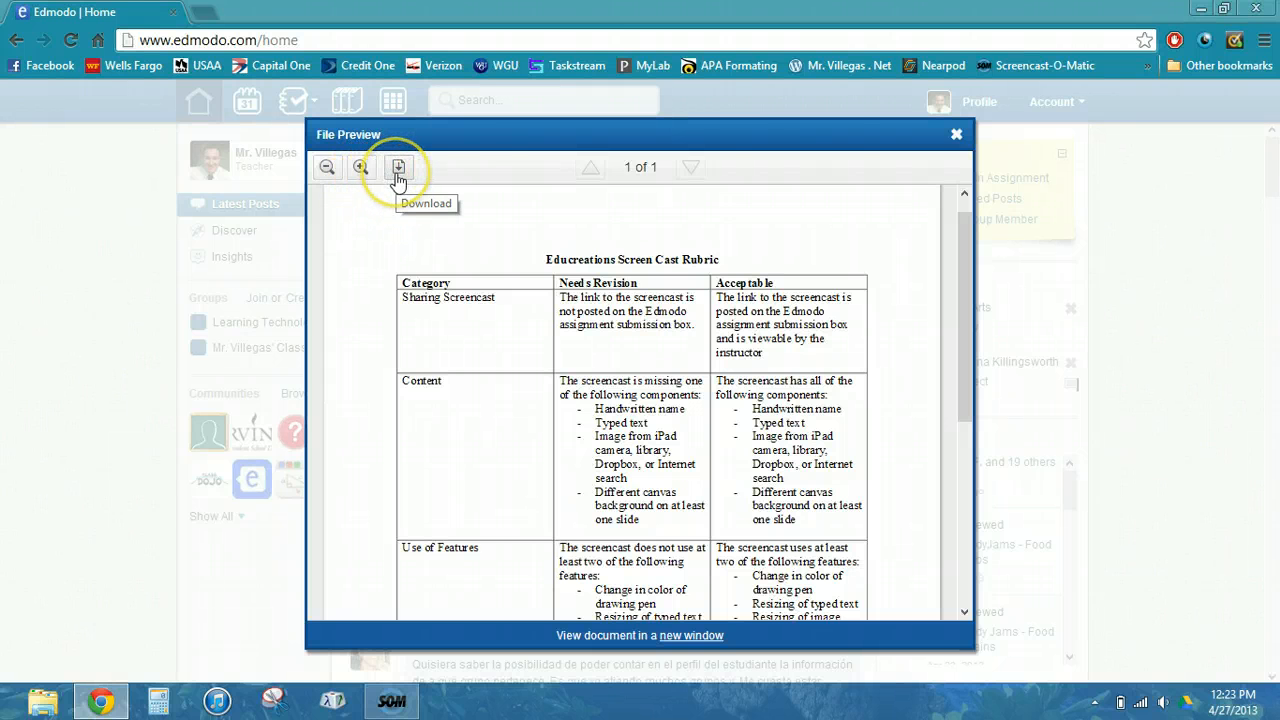
left_click(956, 134)
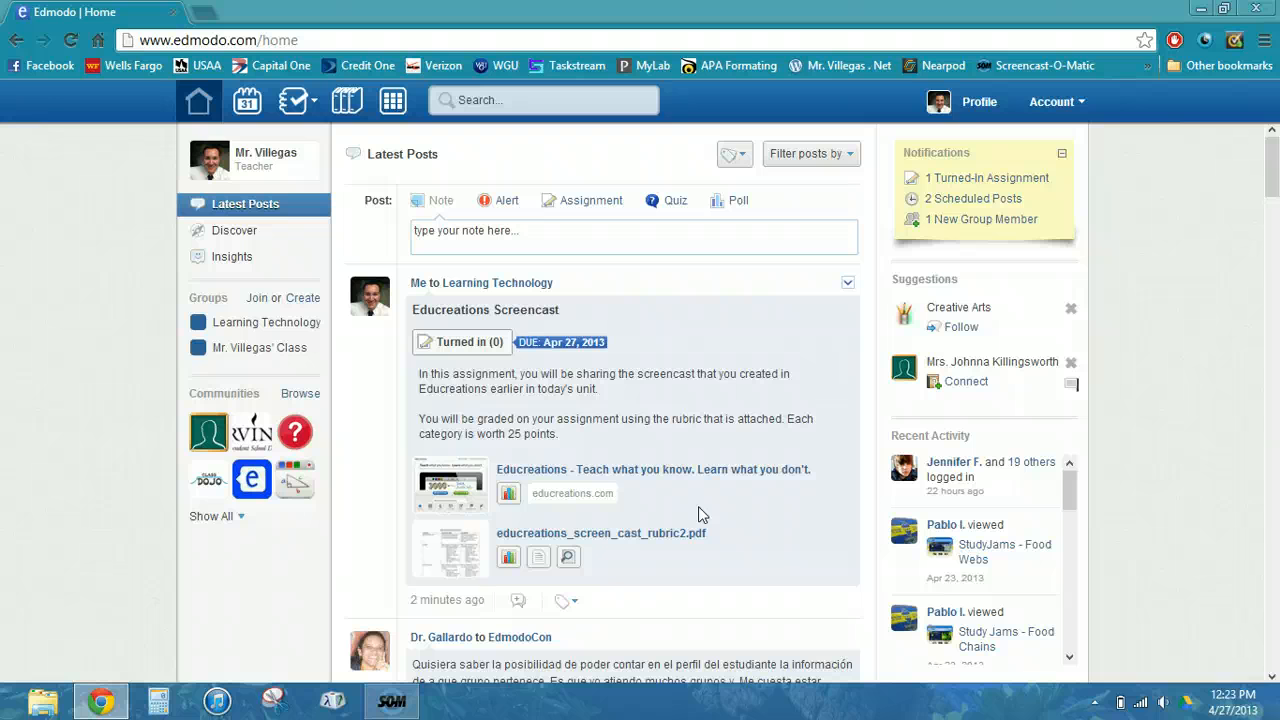
key("ctrl+p")
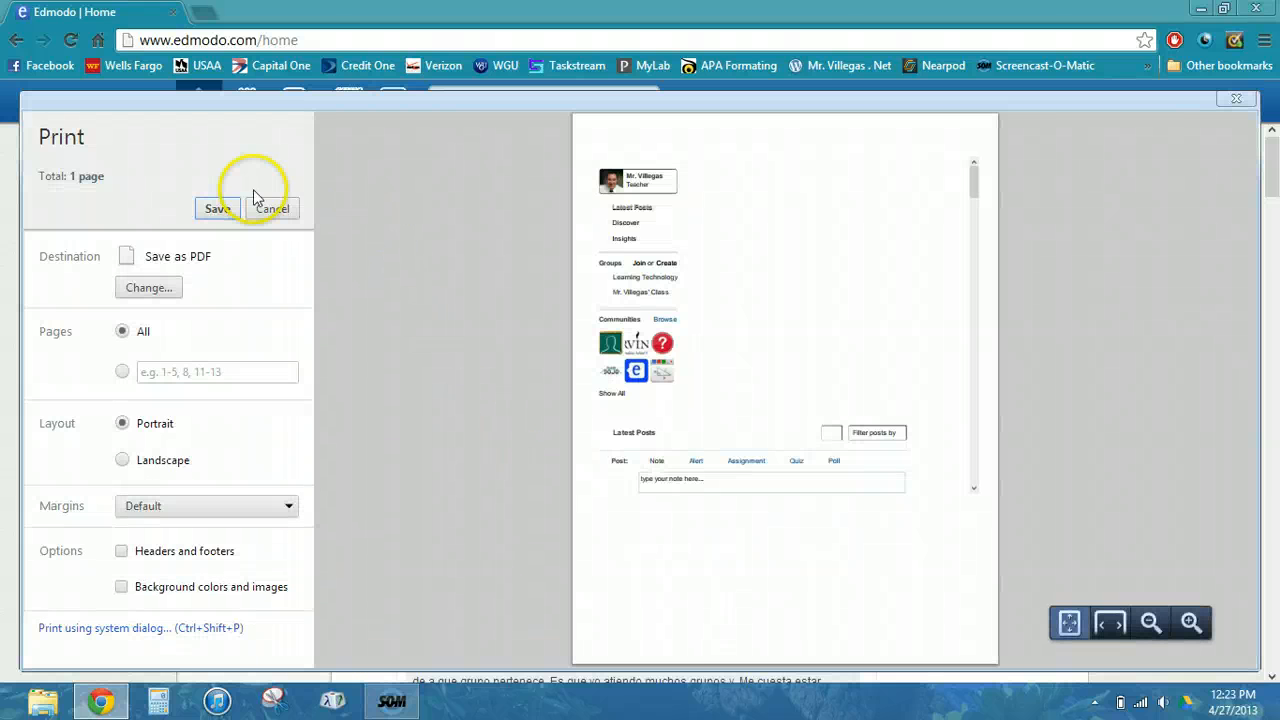